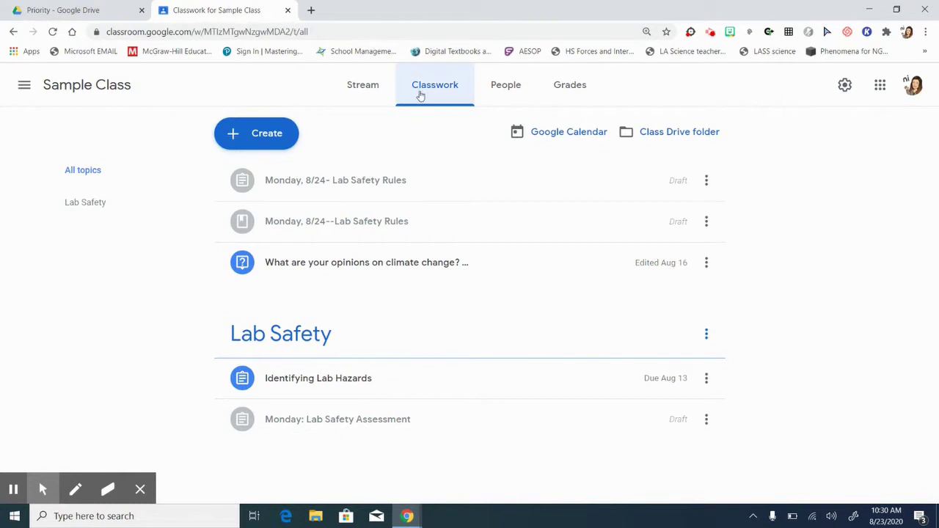
{"action": "left_click", "coordinate": [257, 139]}
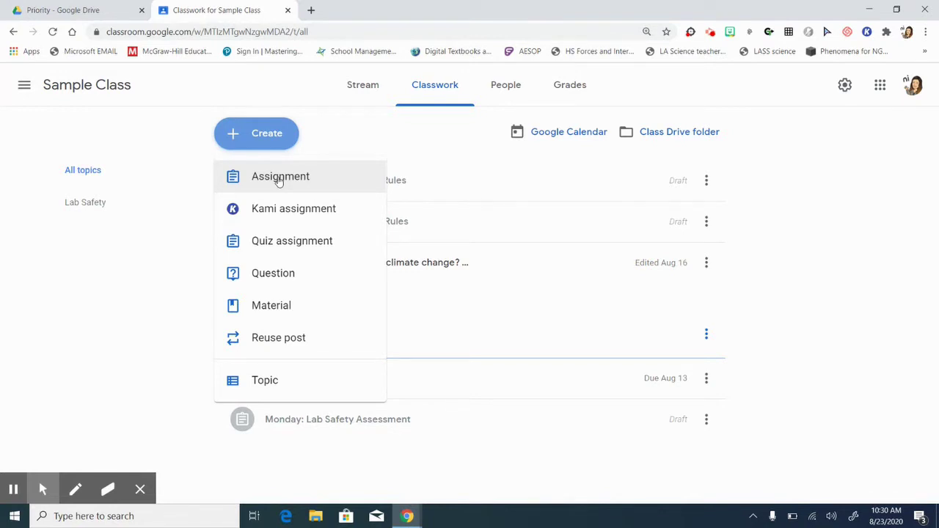
{"action": "left_click", "coordinate": [287, 307]}
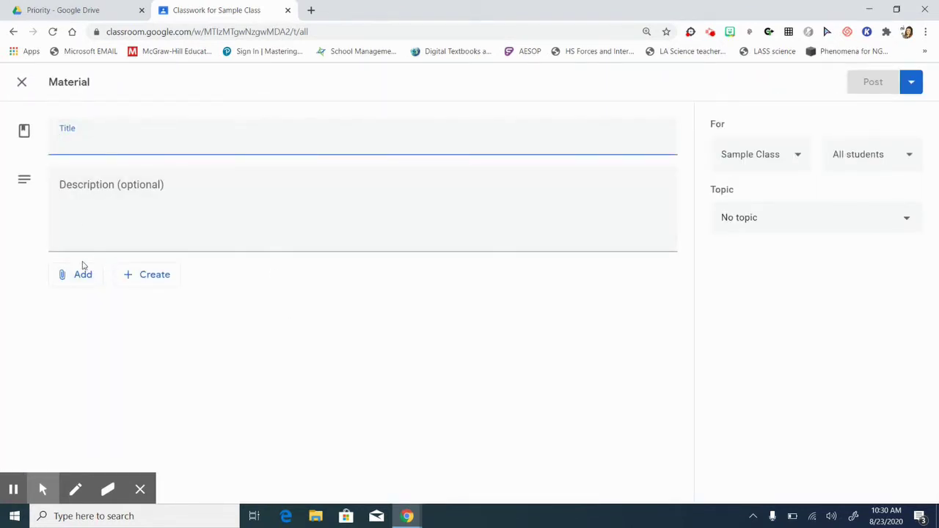
{"action": "left_click", "coordinate": [22, 82]}
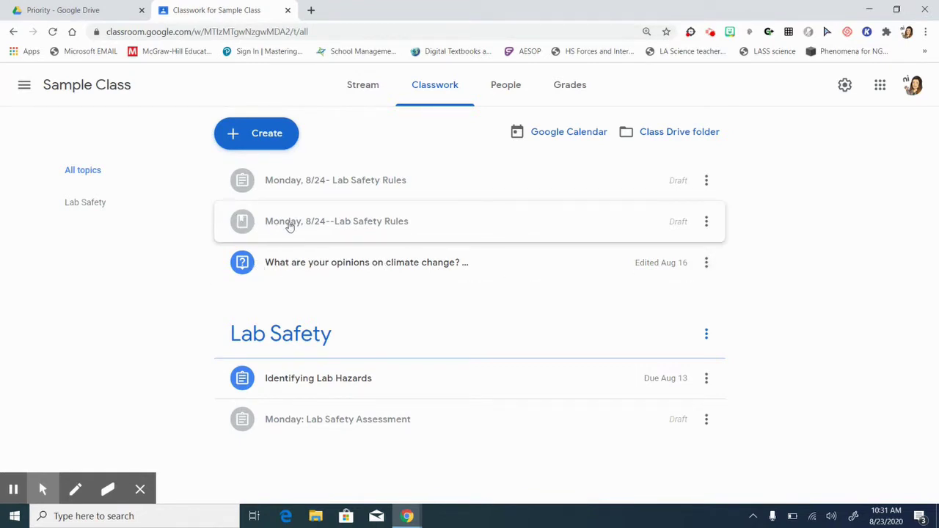
Step: Open the draft material "Monday, 8/24--Lab Safety Rules" for editing and post it to the class
{"action": "left_click", "coordinate": [290, 225]}
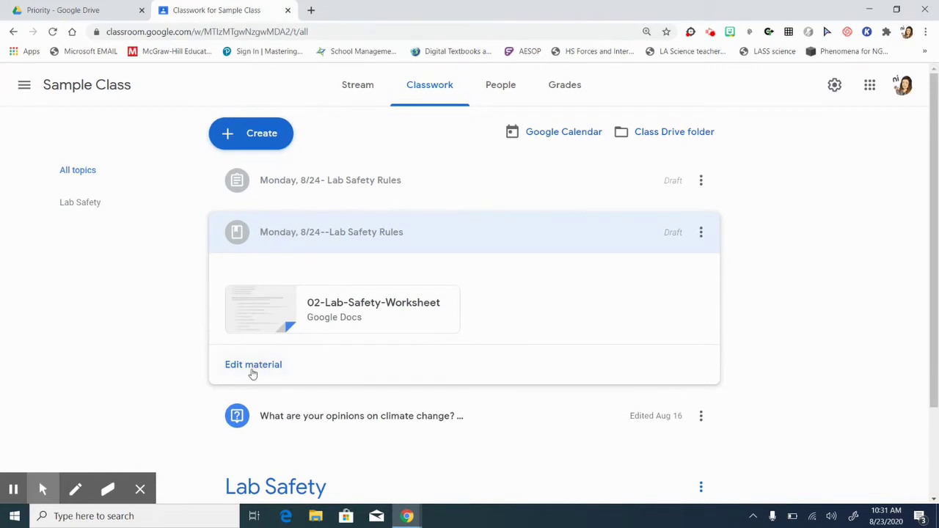
{"action": "left_click", "coordinate": [252, 370]}
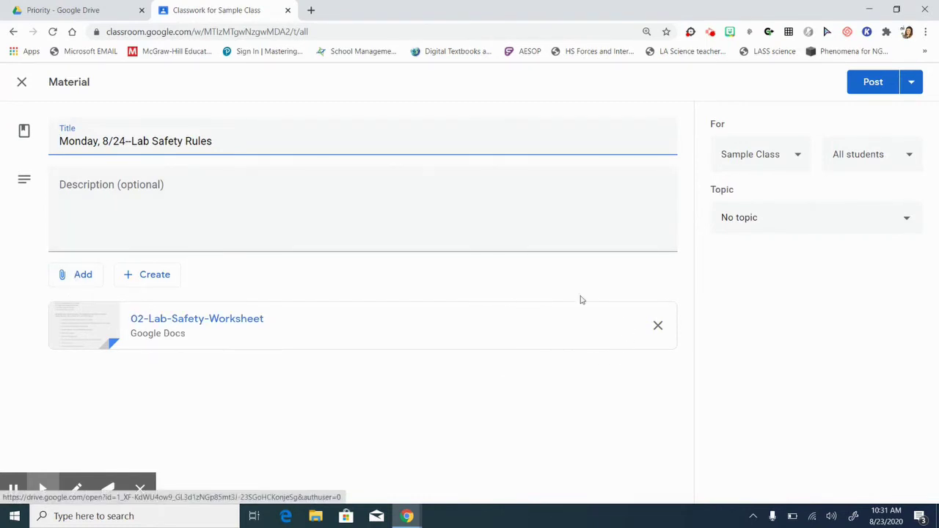
{"action": "left_click", "coordinate": [581, 385]}
{"action": "triple_click", "coordinate": [531, 329]}
{"action": "left_click", "coordinate": [537, 338]}
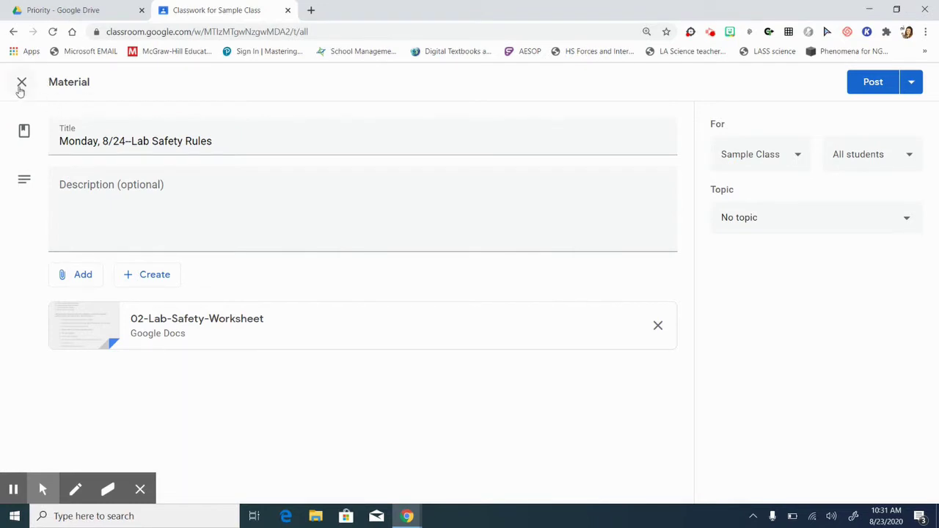
{"action": "left_click", "coordinate": [875, 89]}
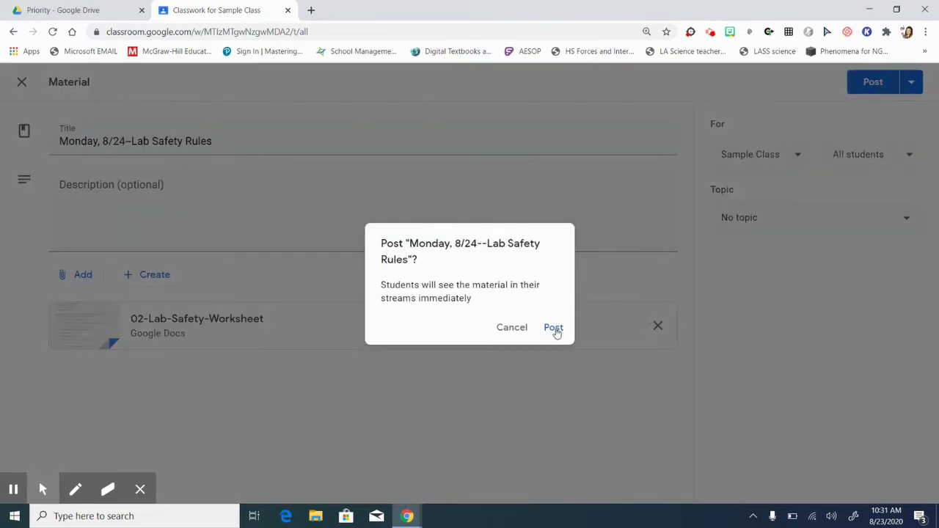
{"action": "left_click", "coordinate": [554, 328]}
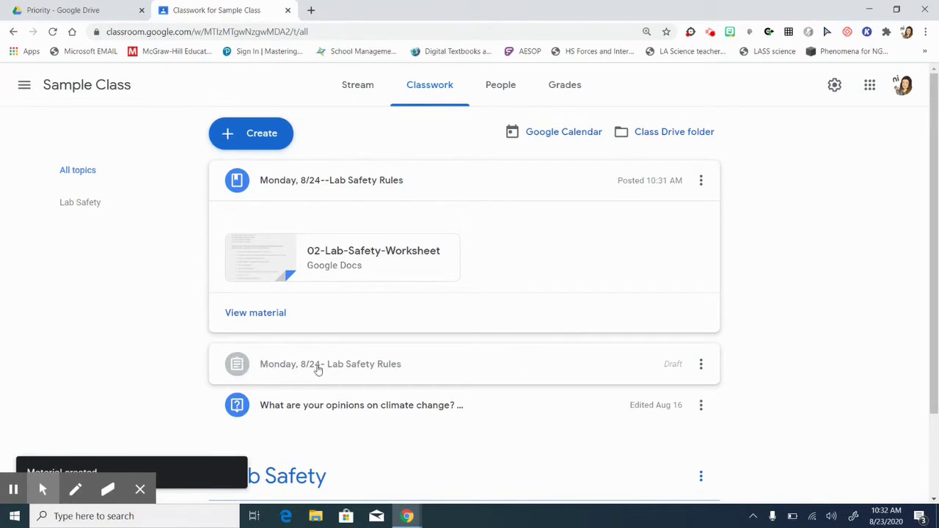
Step: Open the draft assignment "Monday, 8/24- Lab Safety Rules" for editing and set its worksheet to "Make a copy for each student"
{"action": "left_click", "coordinate": [319, 371]}
{"action": "left_click", "coordinate": [250, 377]}
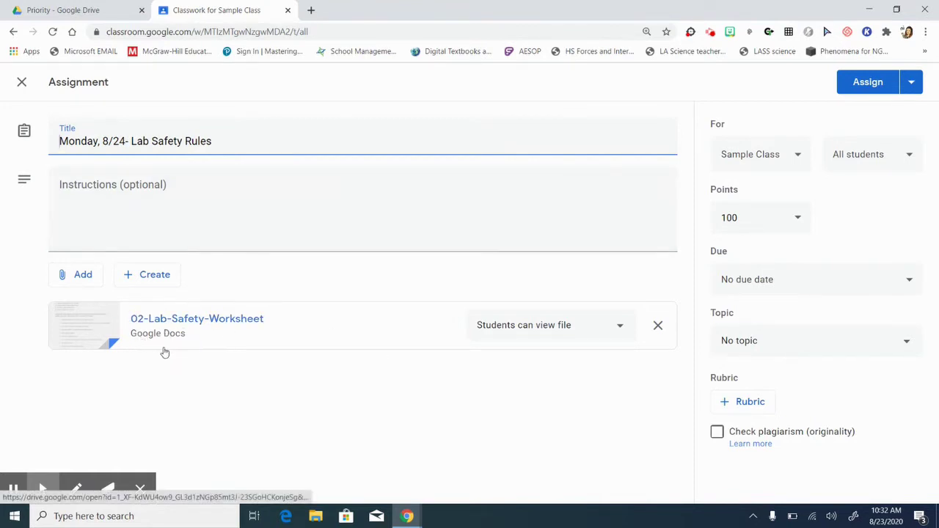
{"action": "left_click", "coordinate": [621, 332]}
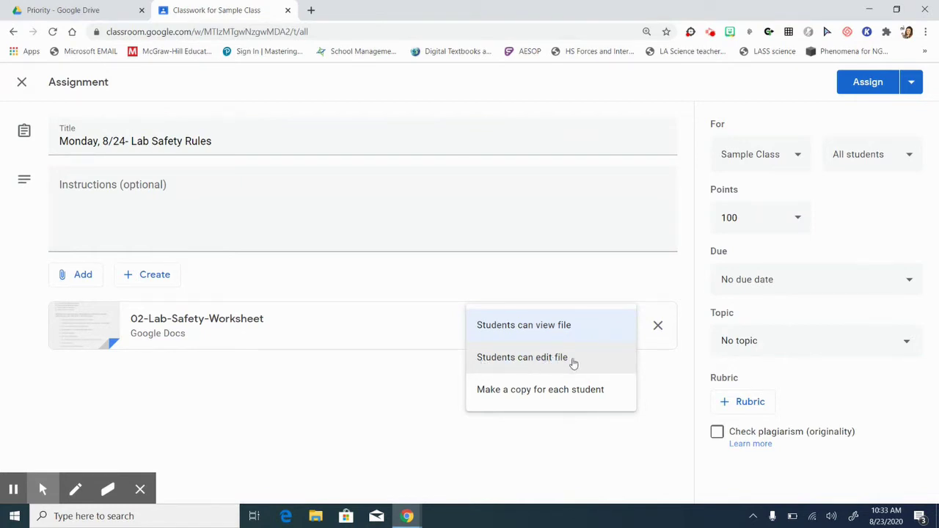
{"action": "left_click", "coordinate": [406, 435]}
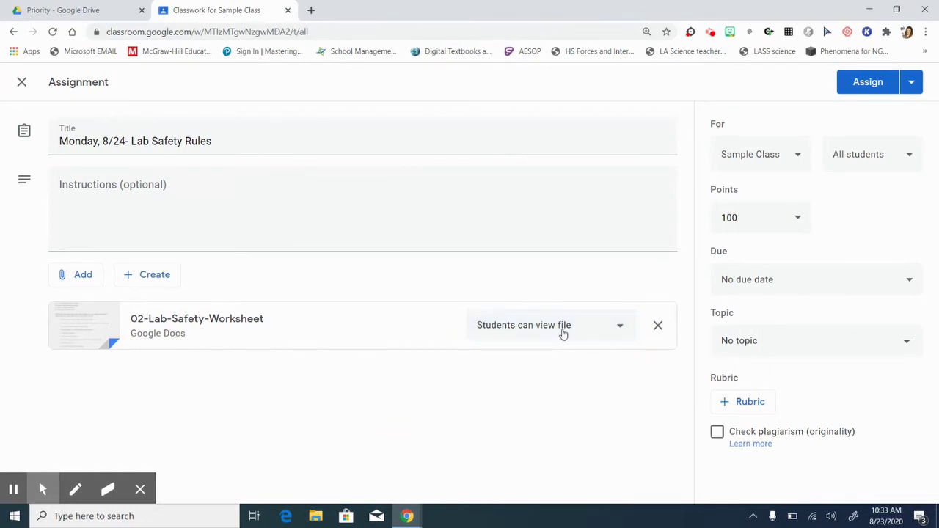
{"action": "left_click", "coordinate": [593, 329]}
{"action": "left_click", "coordinate": [587, 394]}
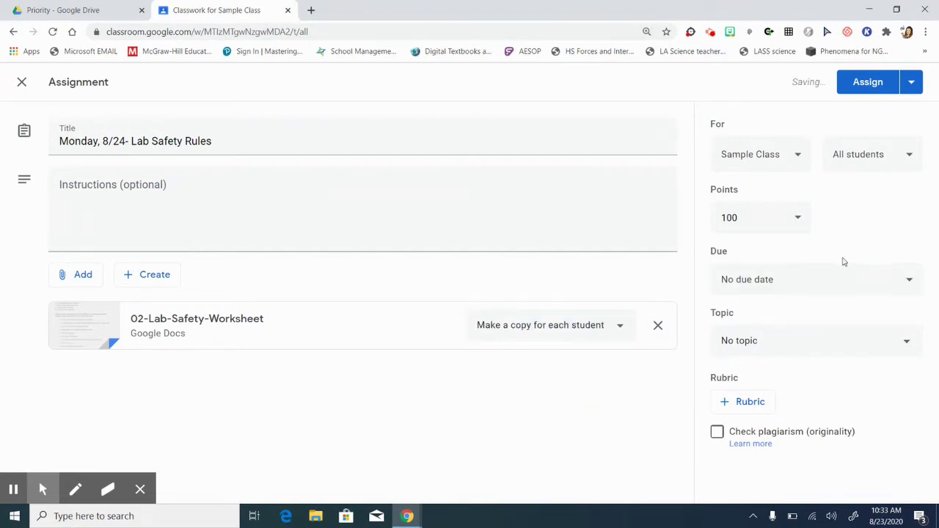
Step: Set the assignment's due date to Aug 24, 2020
{"action": "left_click", "coordinate": [760, 284]}
{"action": "left_click", "coordinate": [778, 332]}
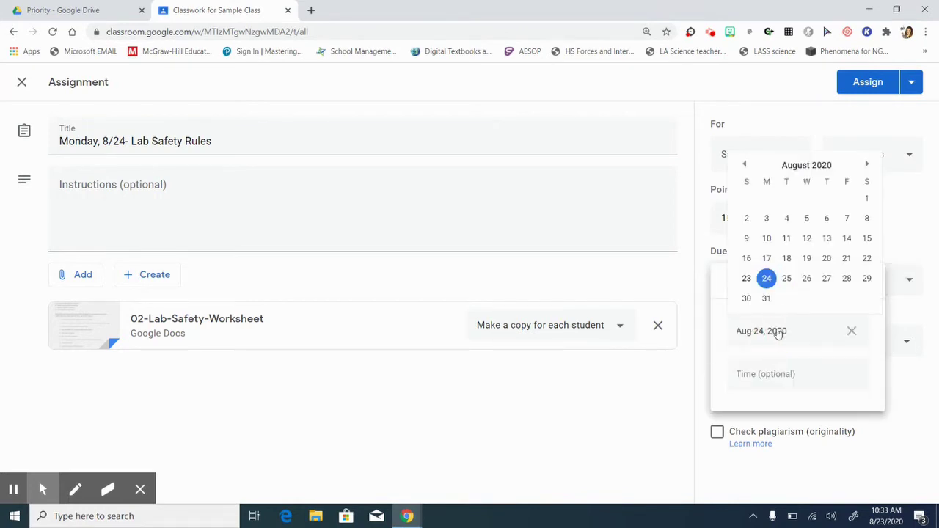
{"action": "left_click", "coordinate": [767, 279]}
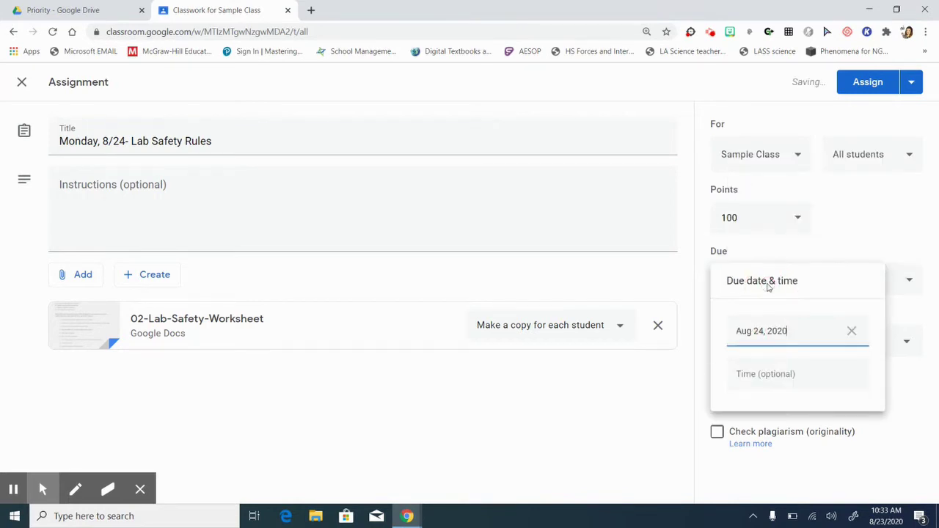
{"action": "left_click", "coordinate": [599, 456]}
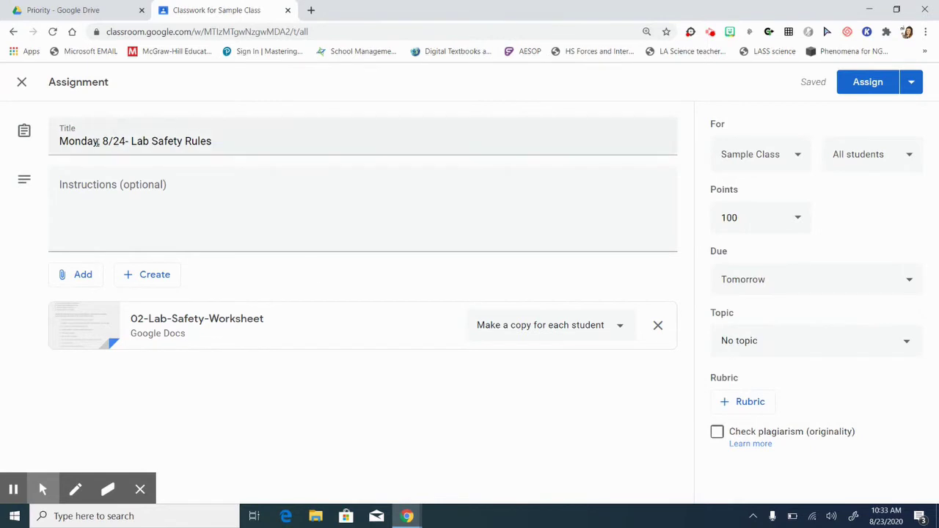
{"action": "left_click_drag", "start_coordinate": [61, 141], "coordinate": [131, 142]}
{"action": "left_click", "coordinate": [442, 374]}
Step: Create the topic "Week 3--Aug 24-28th" for the assignment and assign it to the class
{"action": "left_click", "coordinate": [795, 348]}
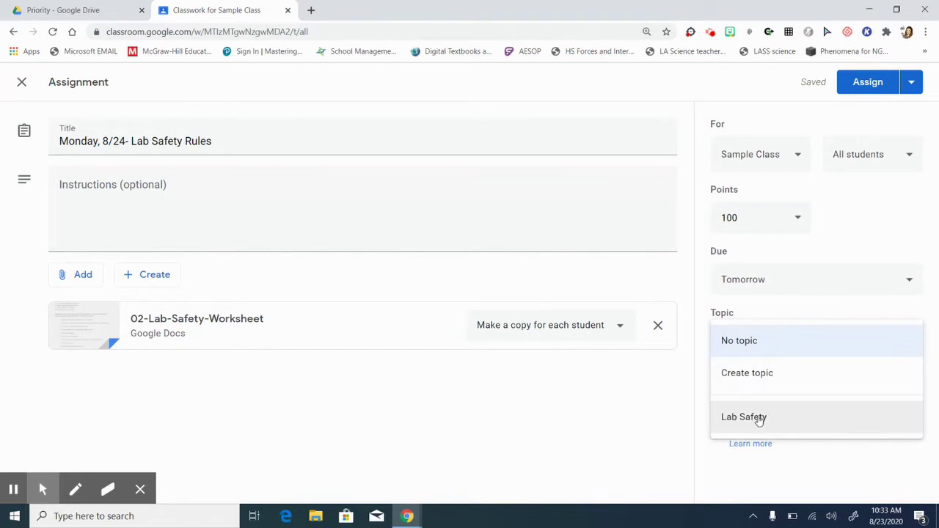
{"action": "left_click", "coordinate": [753, 376]}
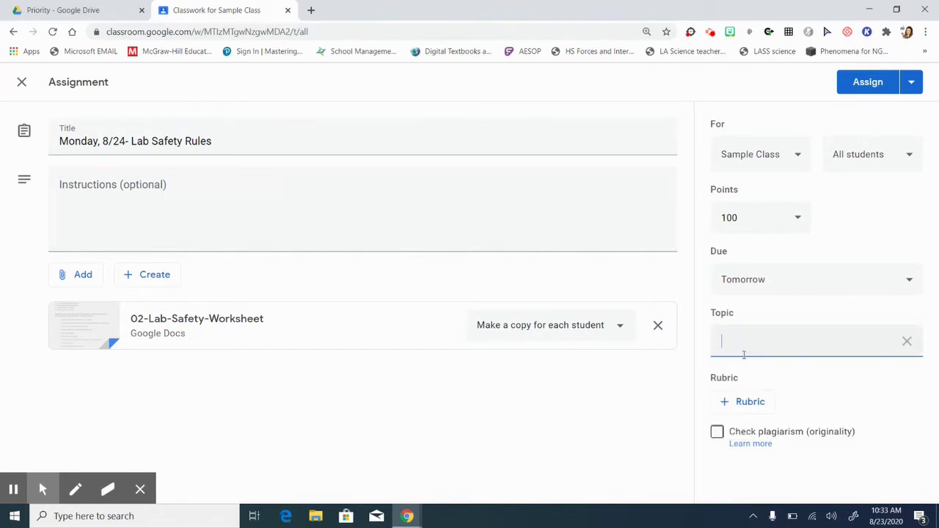
{"action": "type", "text": "Week 3--Aug 24-28th"}
{"action": "left_click", "coordinate": [612, 441]}
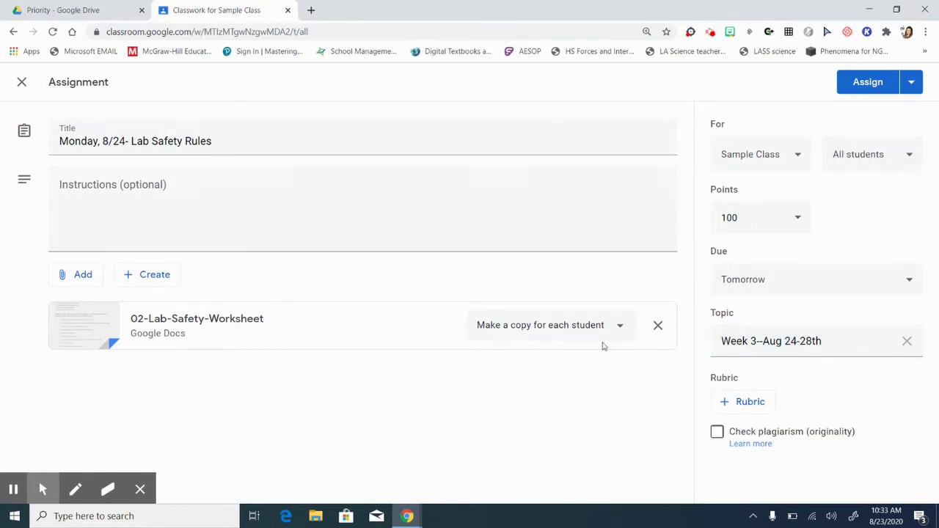
{"action": "left_click", "coordinate": [863, 84]}
{"action": "left_click", "coordinate": [555, 327]}
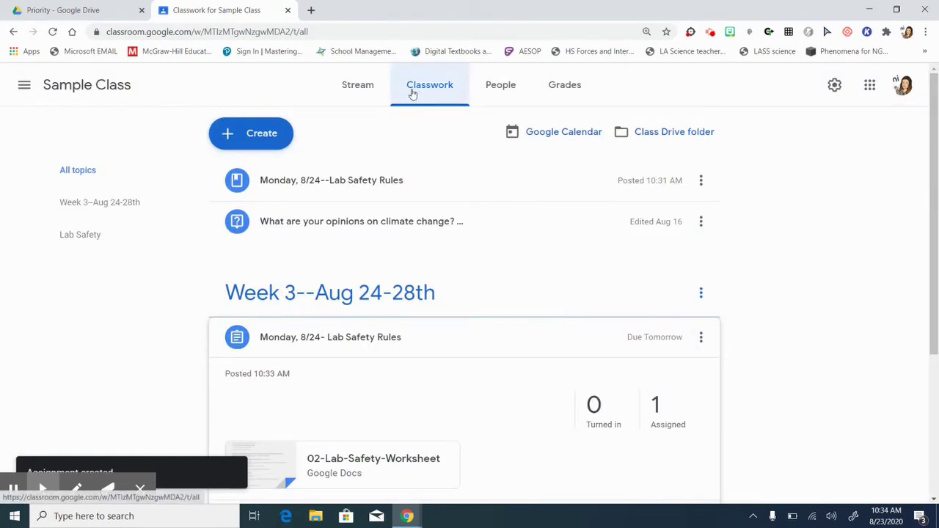
Step: Start reusing a post and choose the non-archived Sample Class as its source
{"action": "left_click", "coordinate": [229, 133]}
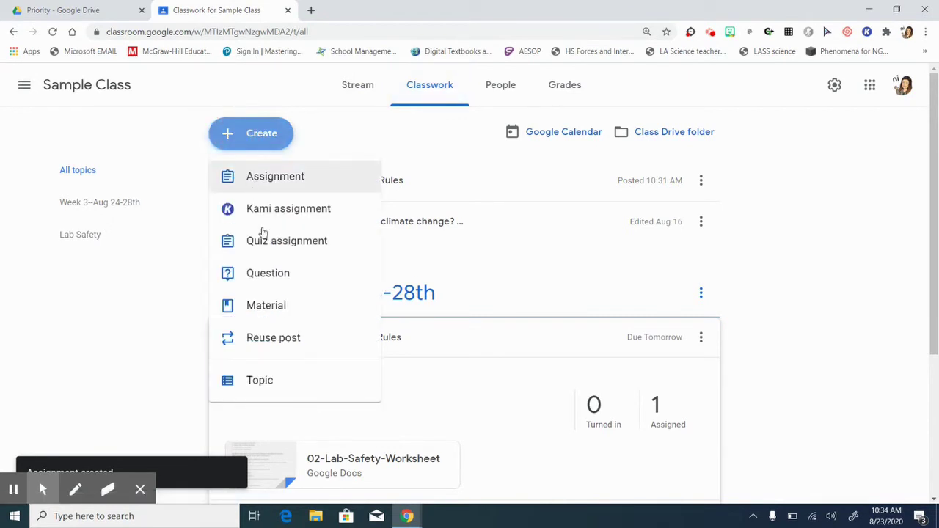
{"action": "left_click", "coordinate": [271, 336]}
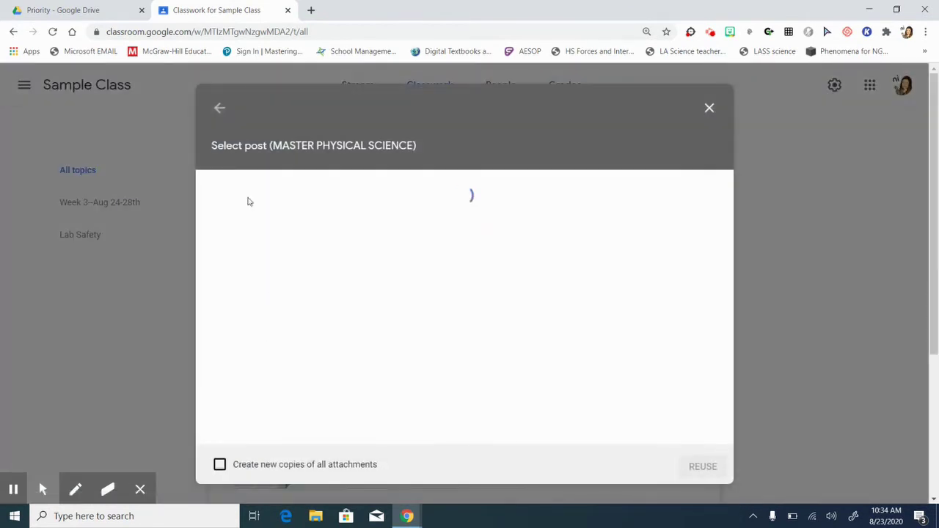
{"action": "left_click", "coordinate": [220, 108]}
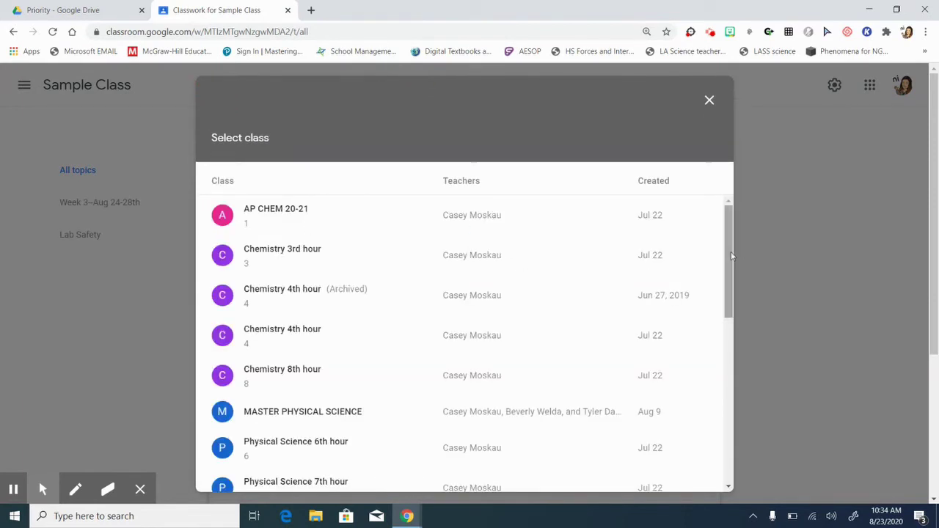
{"action": "left_click_drag", "start_coordinate": [731, 255], "coordinate": [706, 425]}
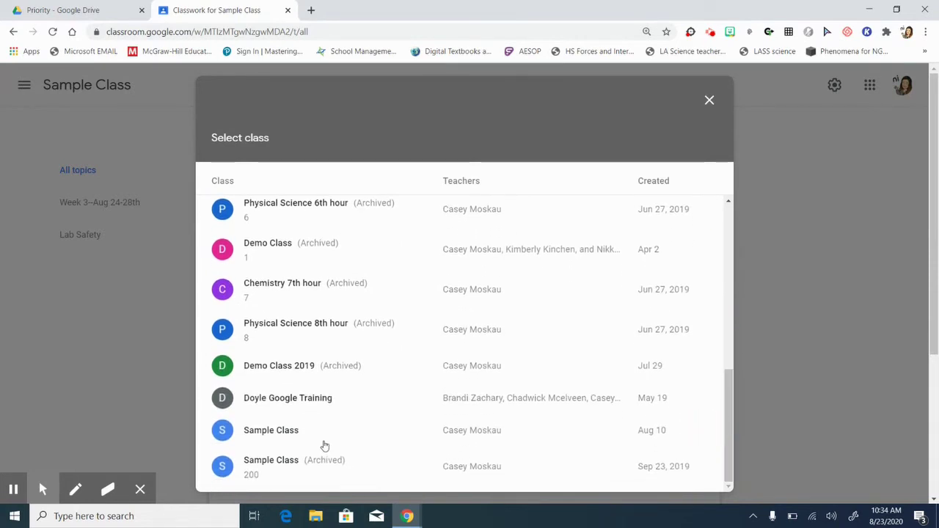
{"action": "left_click", "coordinate": [277, 435]}
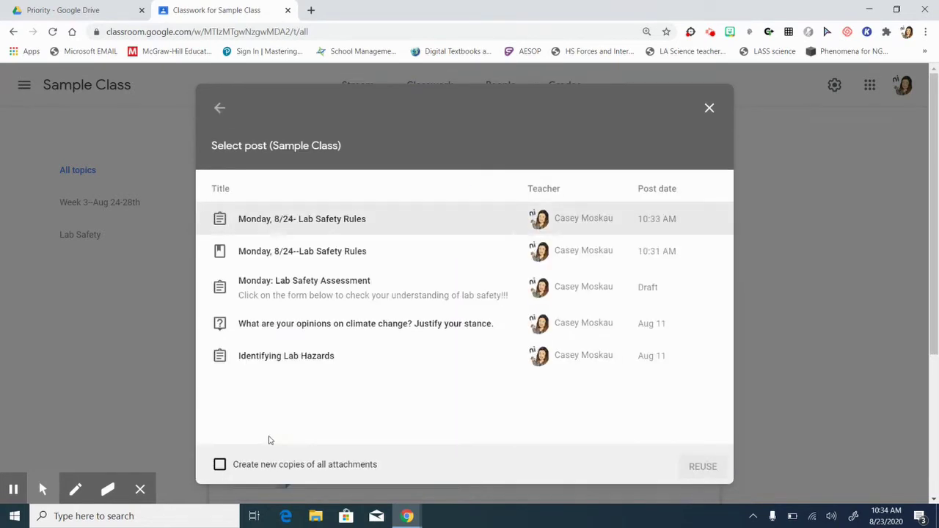
Step: Reuse the assignment "Monday, 8/24- Lab Safety Rules" with new copies of all attachments
{"action": "left_click", "coordinate": [221, 466]}
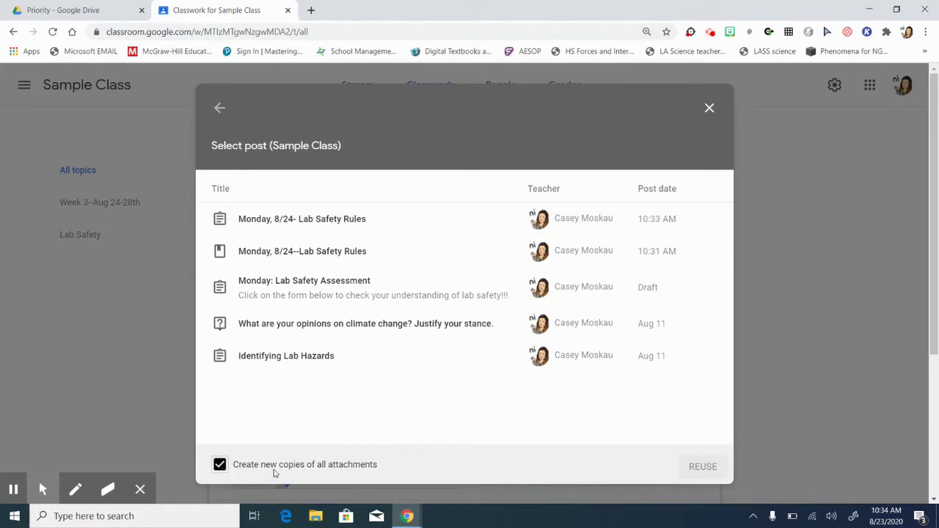
{"action": "mouse_move", "coordinate": [251, 469]}
{"action": "left_mouse_down"}
{"action": "mouse_move", "coordinate": [353, 470]}
{"action": "mouse_move", "coordinate": [242, 468]}
{"action": "left_mouse_up"}
{"action": "left_click", "coordinate": [223, 467]}
{"action": "left_click", "coordinate": [301, 228]}
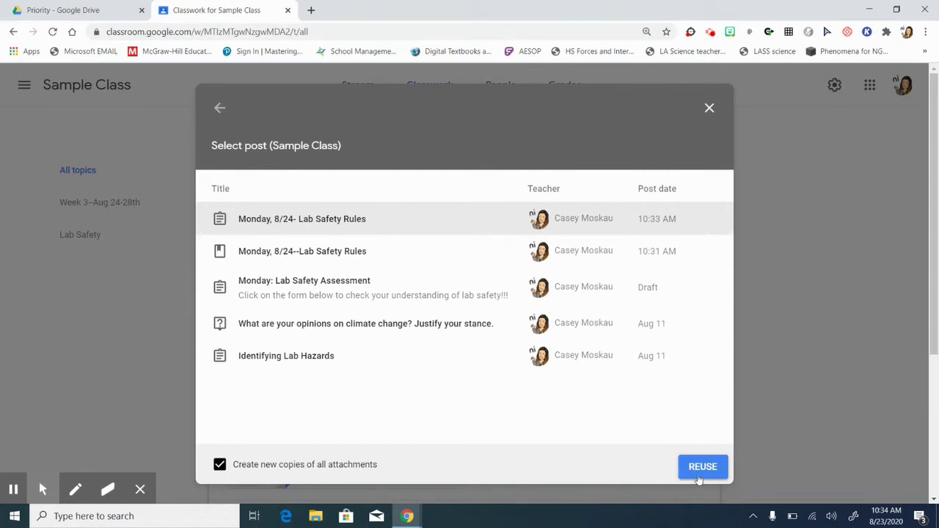
{"action": "left_click", "coordinate": [703, 468]}
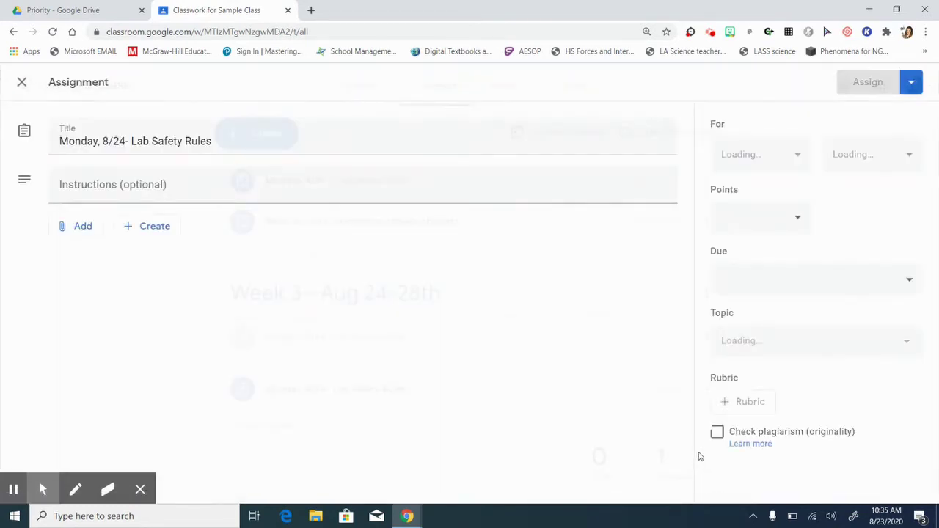
Step: Assign the reused post with the worksheet set to "Students can view file" and a due date of Aug 24, 2020
{"action": "left_click", "coordinate": [621, 328]}
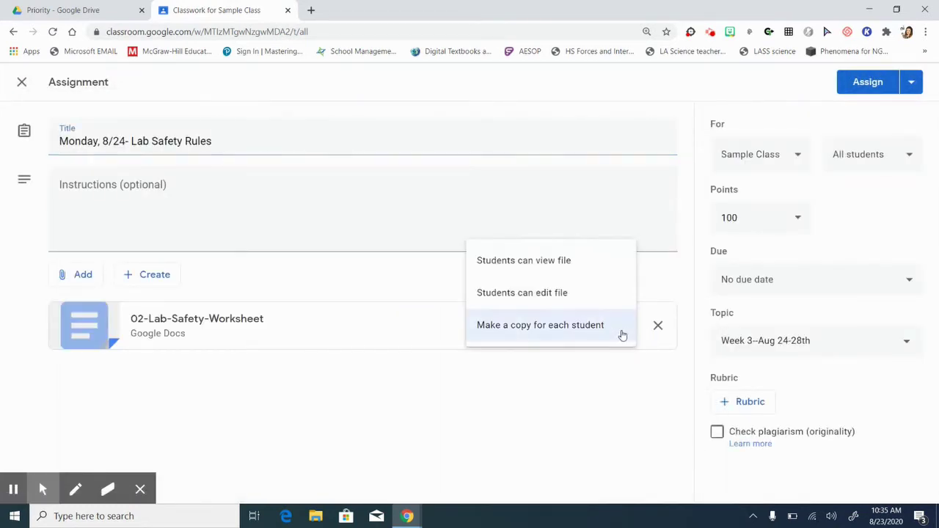
{"action": "left_click", "coordinate": [567, 275]}
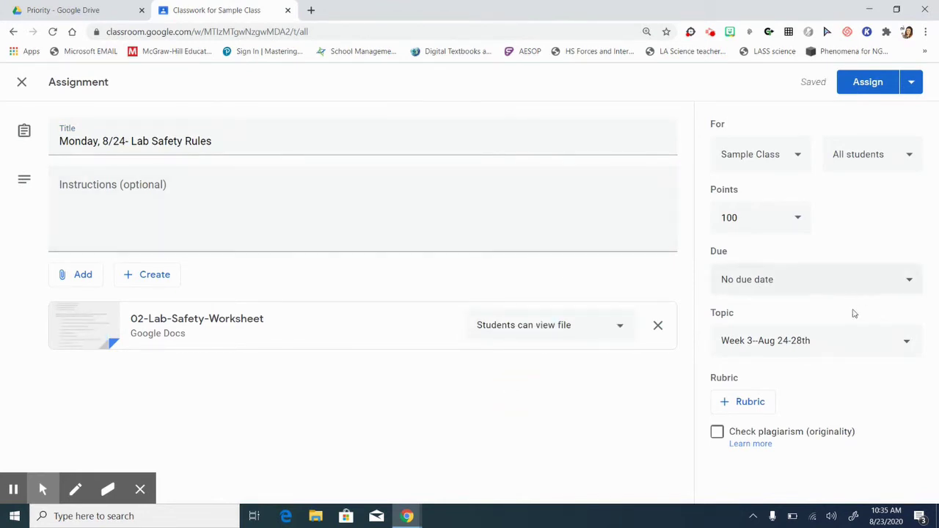
{"action": "left_click", "coordinate": [752, 277]}
{"action": "left_click", "coordinate": [759, 337]}
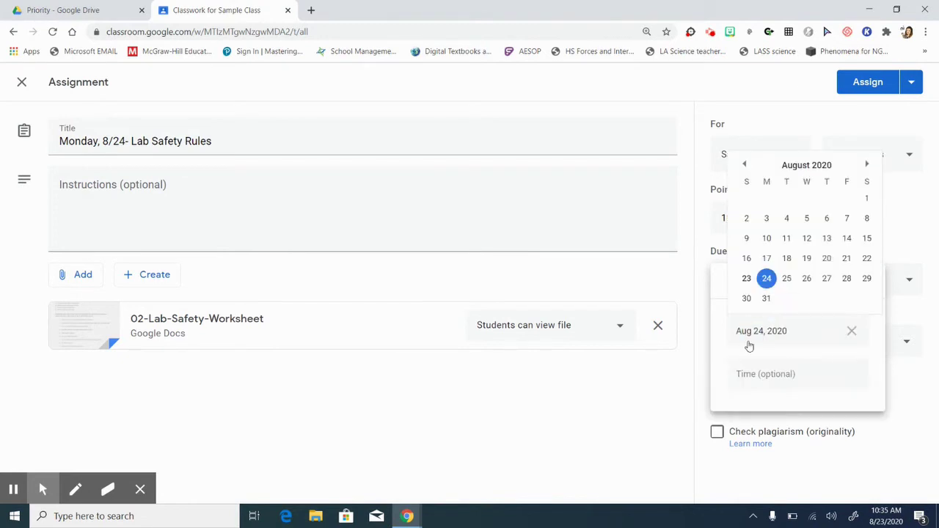
{"action": "left_click", "coordinate": [768, 277]}
{"action": "left_click", "coordinate": [587, 424]}
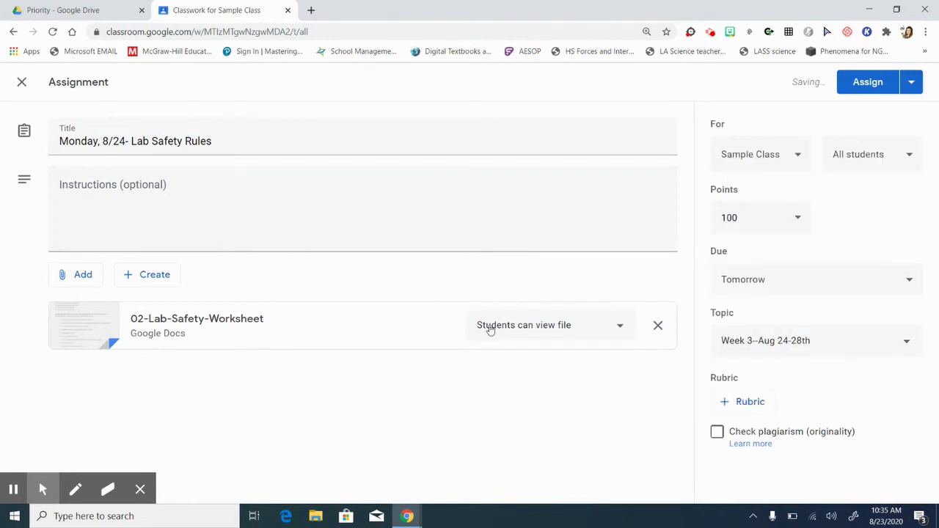
{"action": "left_click", "coordinate": [868, 82]}
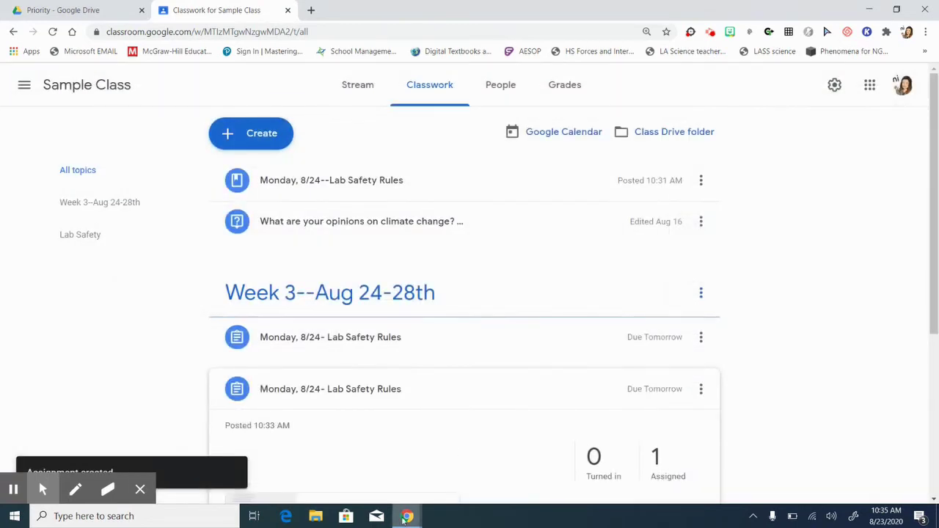
Step: Switch to the student's Incognito Classroom window and open 02-Lab-Safety-Worksheet from the material "Monday, 8/24--Lab Safety Rules"
{"action": "mouse_move", "coordinate": [408, 523]}
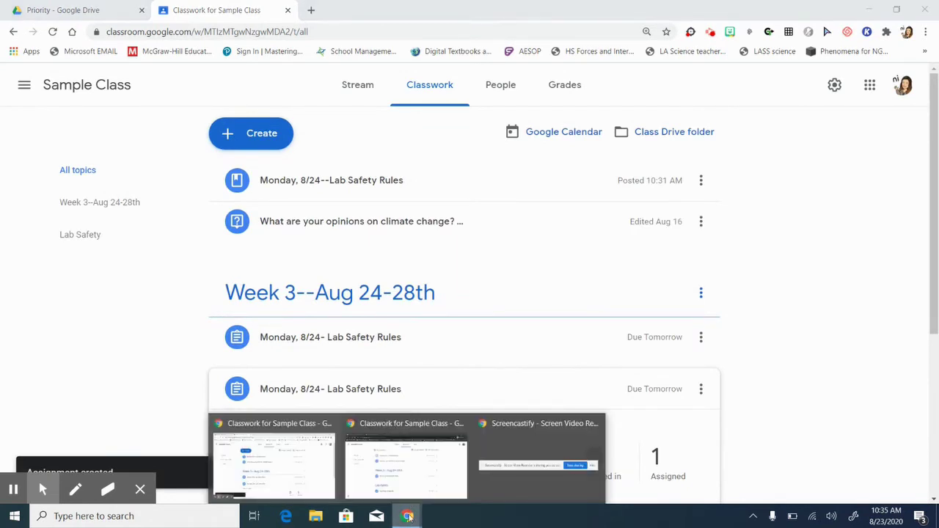
{"action": "left_click", "coordinate": [412, 469]}
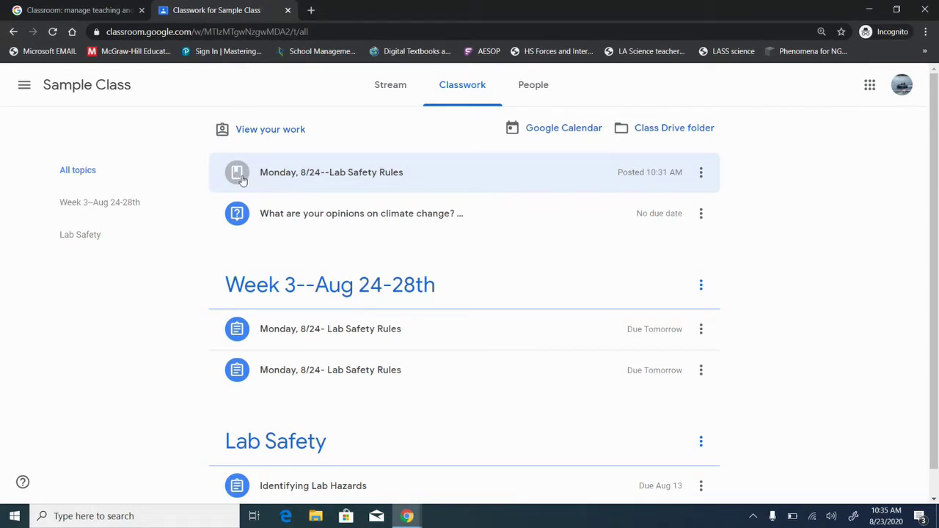
{"action": "left_click", "coordinate": [306, 178]}
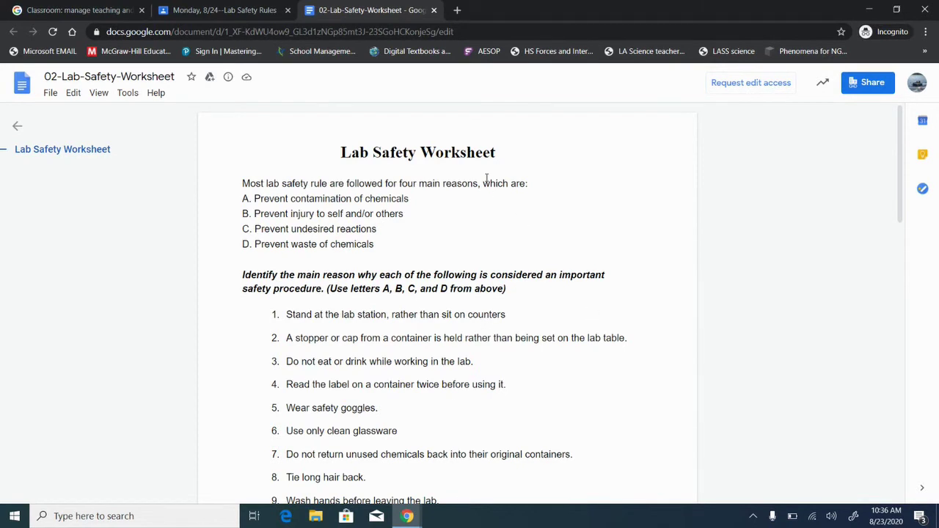
Step: Close the material's worksheet and open 02-Lab-Safety-Worksheet from the first "Monday, 8/24- Lab Safety Rules" assignment under Week 3 in Sample Class
{"action": "left_click", "coordinate": [435, 11]}
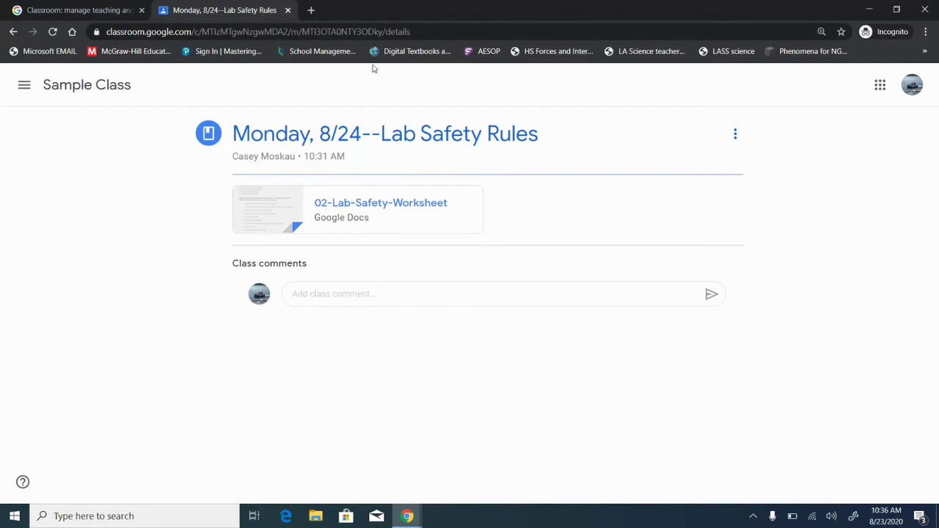
{"action": "left_click", "coordinate": [98, 89]}
{"action": "left_click", "coordinate": [455, 94]}
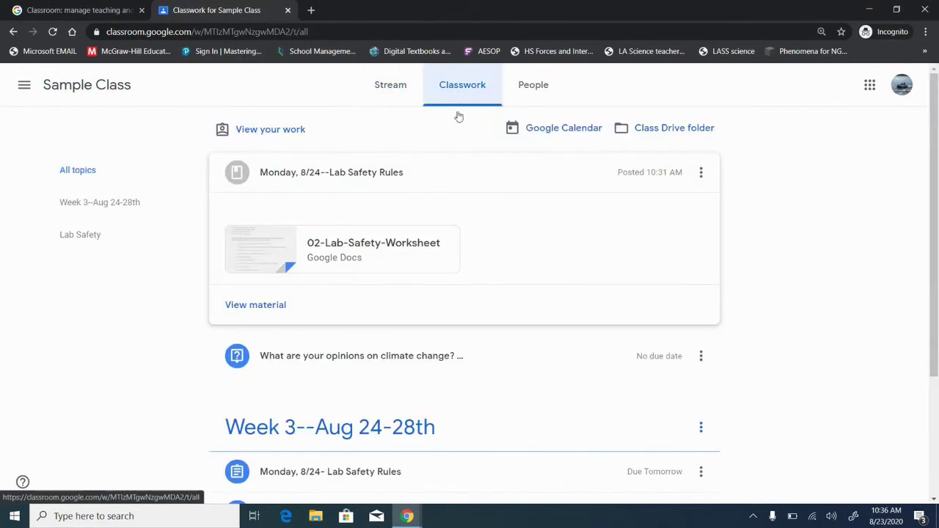
{"action": "left_click", "coordinate": [465, 179]}
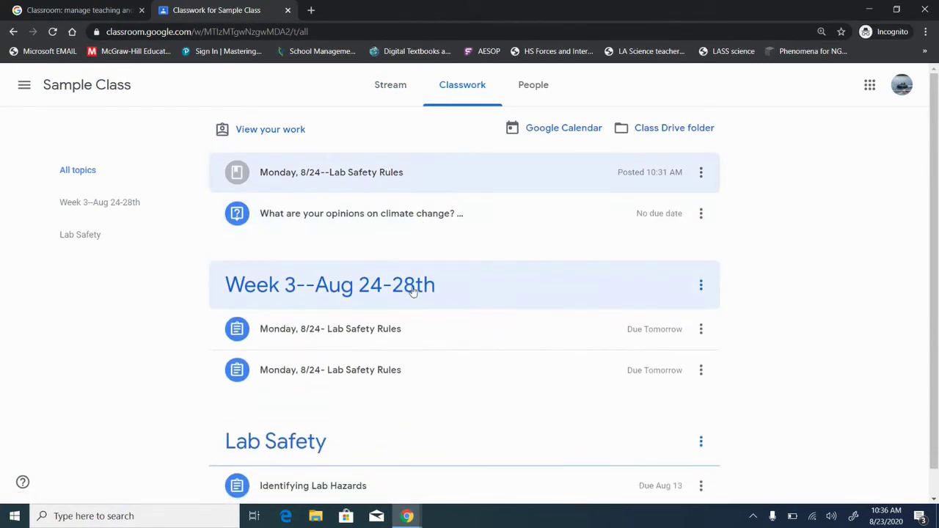
{"action": "left_click", "coordinate": [413, 336]}
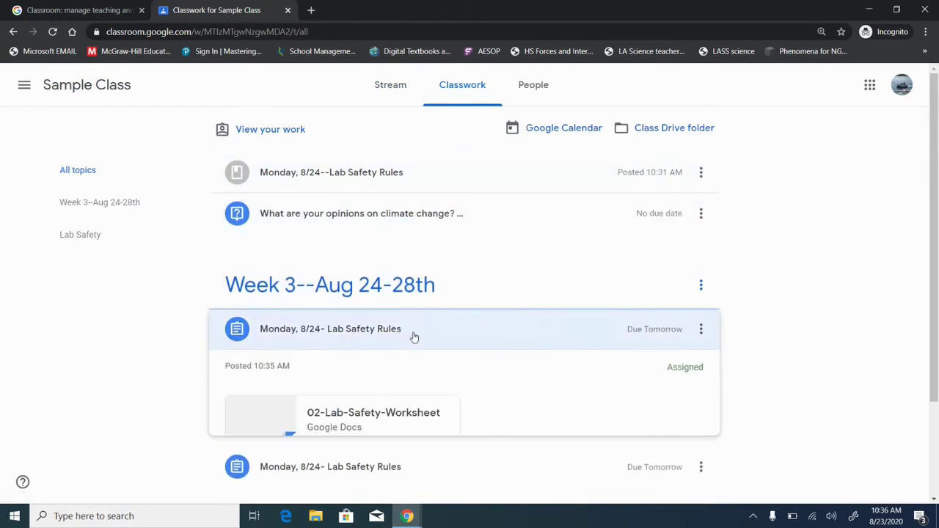
{"action": "left_click", "coordinate": [272, 475]}
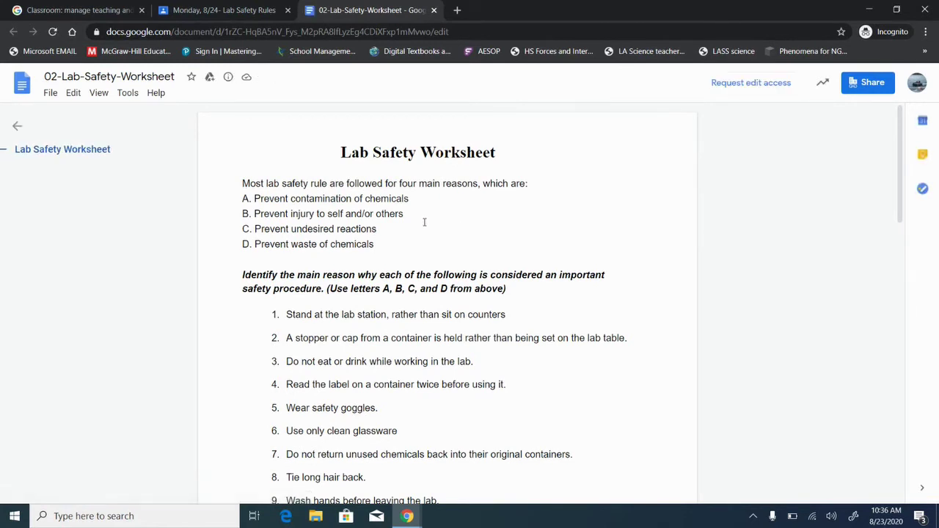
Step: Try editing the view-only worksheet, and make a copy named "Copy of 02-Lab-Safety-Worksheet" in My Drive
{"action": "left_click", "coordinate": [416, 214]}
{"action": "left_click", "coordinate": [443, 242]}
{"action": "left_click", "coordinate": [51, 94]}
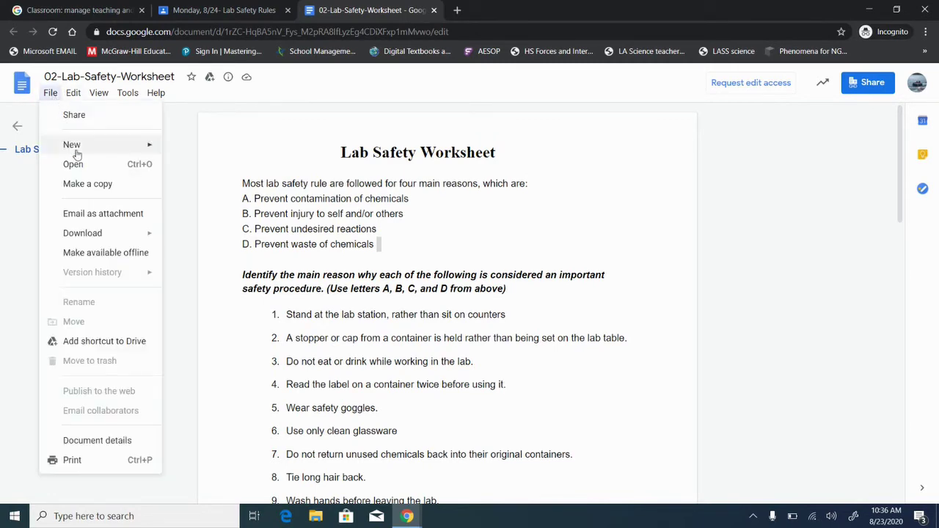
{"action": "left_click", "coordinate": [97, 188]}
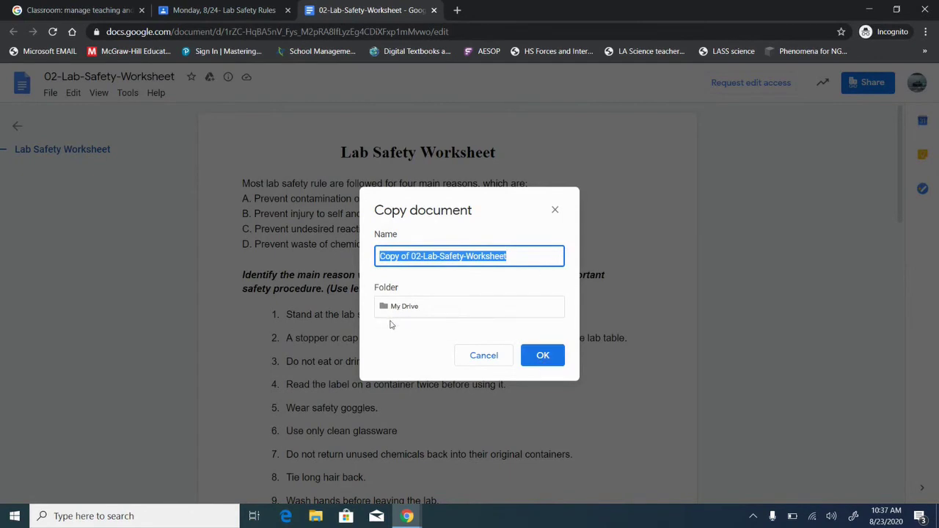
{"action": "left_click", "coordinate": [542, 358]}
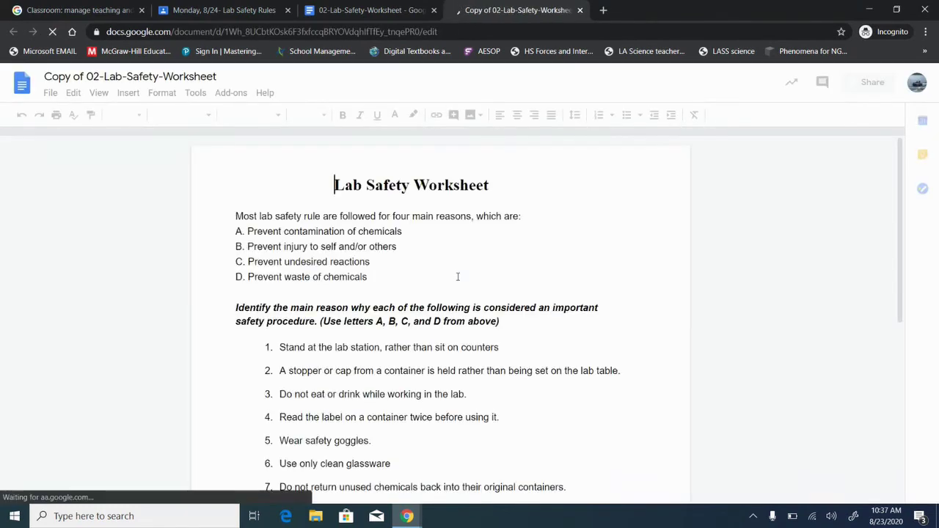
Step: Add the sample text "____jklfj dlkksjlk" after reason A in the copied worksheet, and close both worksheet documents
{"action": "double_click", "coordinate": [430, 234]}
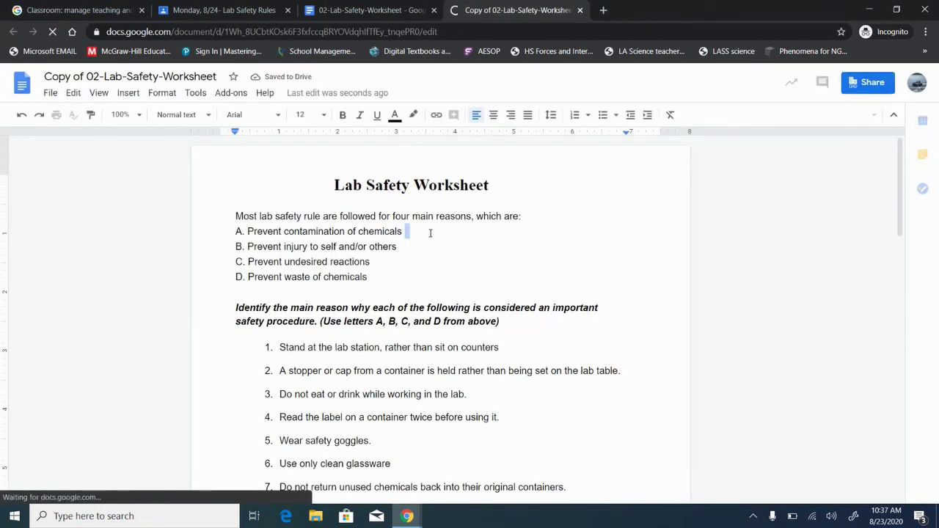
{"action": "type", "text": "jklfj dlkksjlk"}
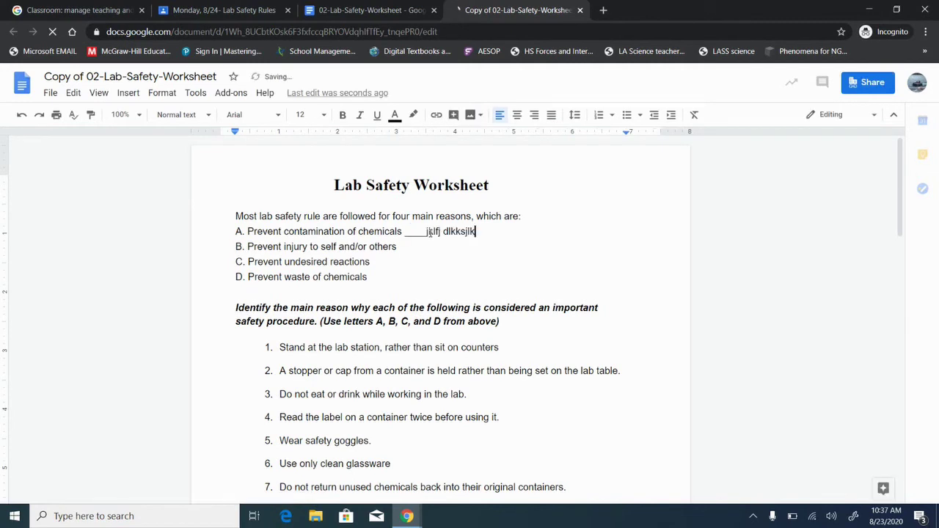
{"action": "key", "text": "Down"}
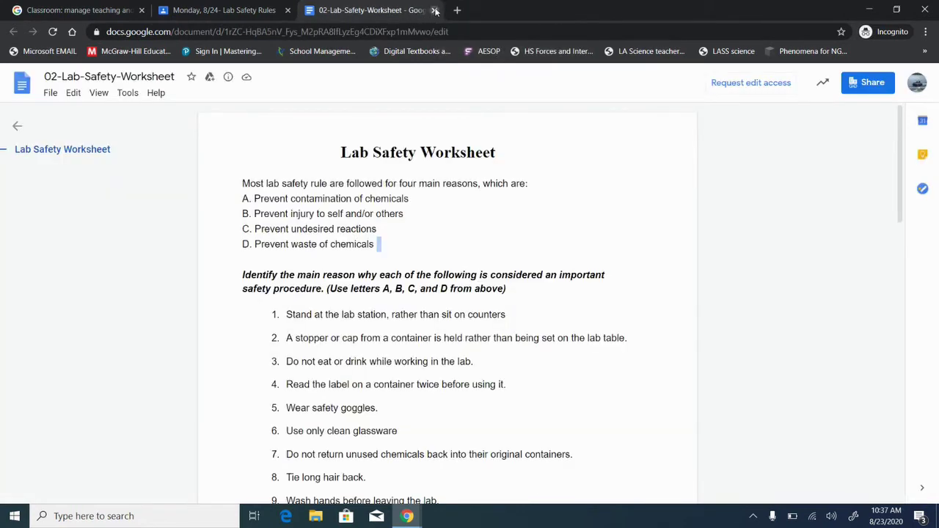
{"action": "left_click", "coordinate": [434, 10]}
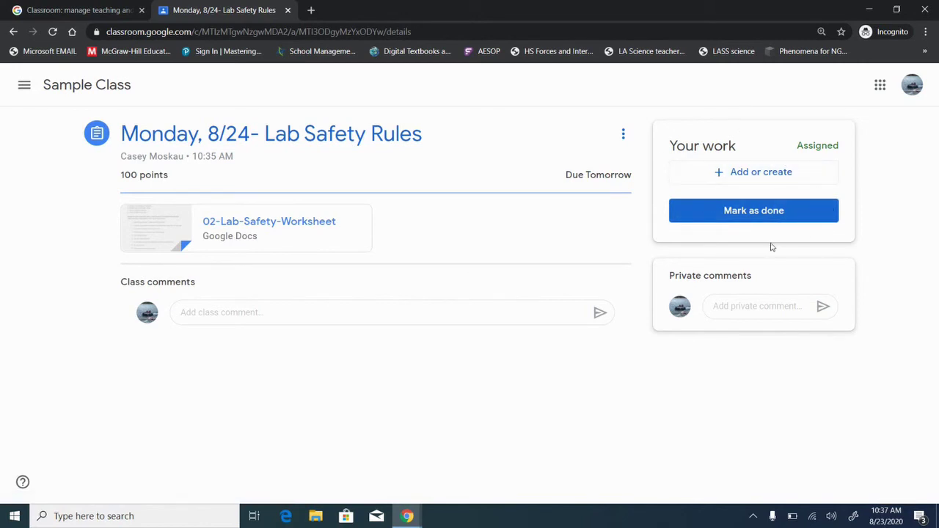
Step: Attach "Copy of 02-Lab-Safety-Worksheet" from Google Drive to the student's work on the assignment
{"action": "left_click", "coordinate": [746, 178]}
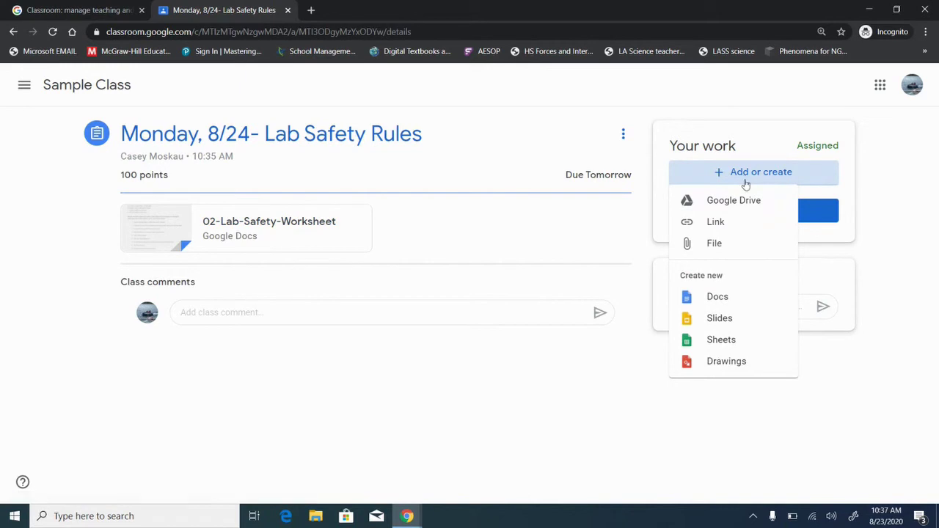
{"action": "left_click", "coordinate": [745, 201]}
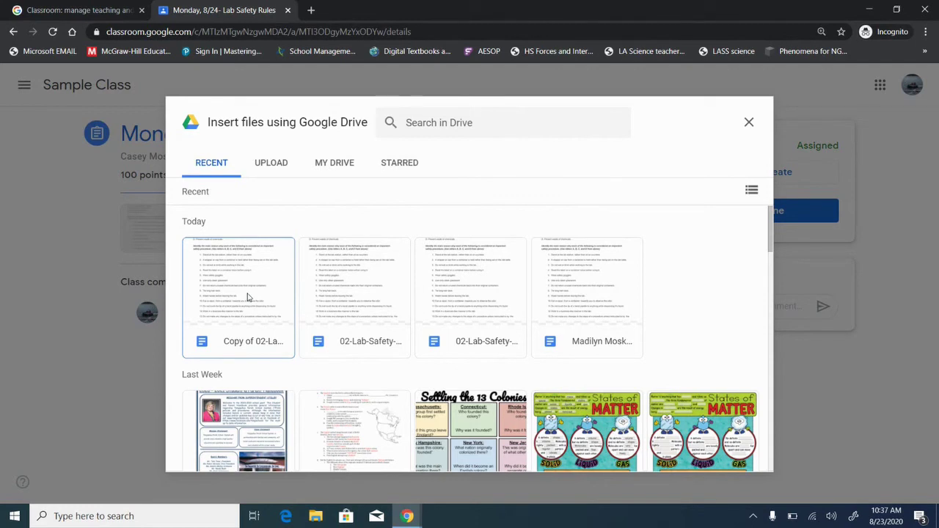
{"action": "left_click", "coordinate": [248, 296]}
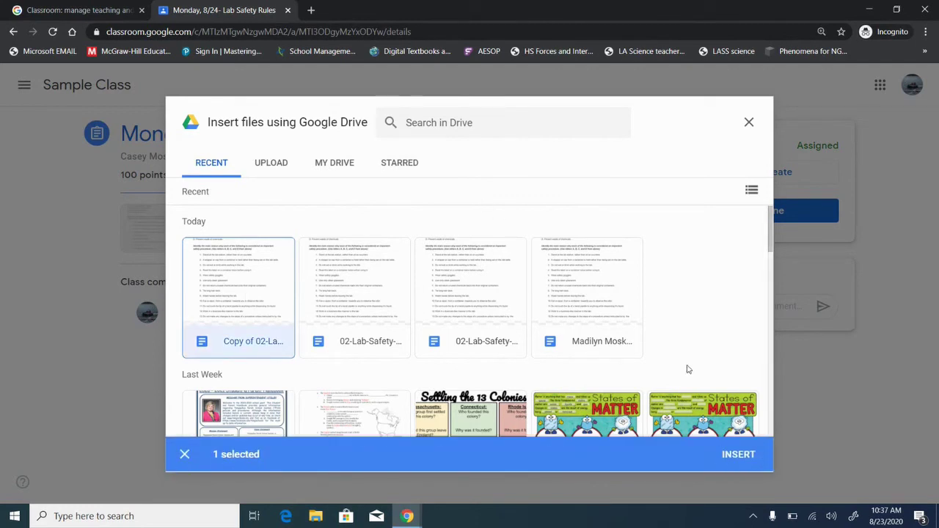
{"action": "left_click", "coordinate": [738, 456]}
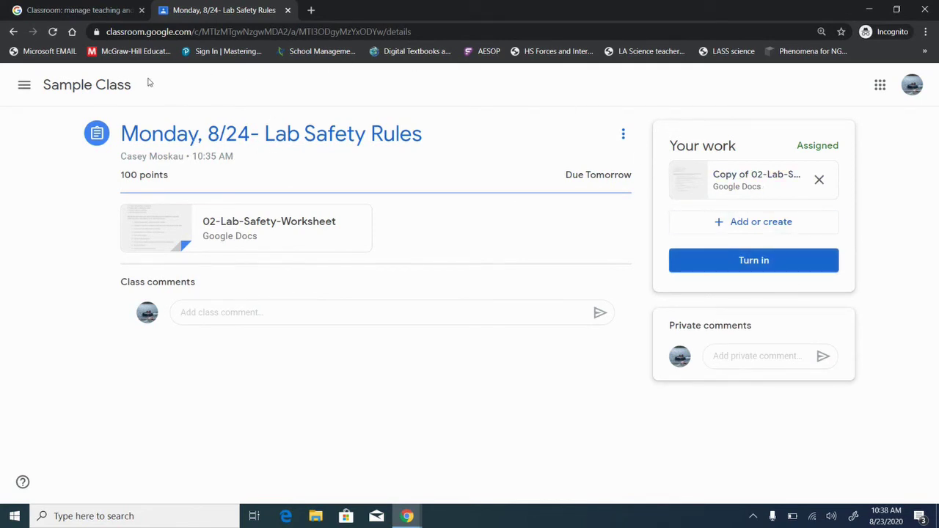
Step: Open the second "Monday, 8/24- Lab Safety Rules" assignment under Week 3 in Sample Class, and open the student's own copy of the worksheet
{"action": "left_click", "coordinate": [103, 89]}
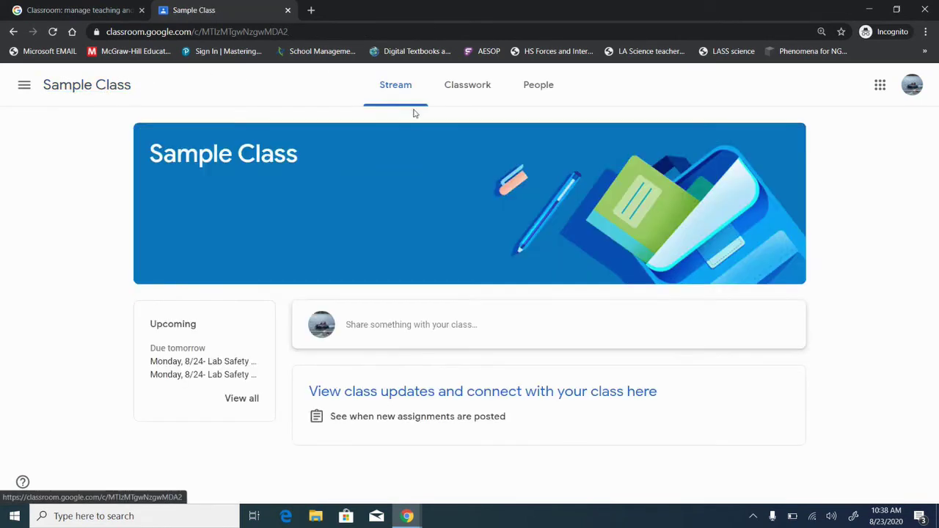
{"action": "left_click", "coordinate": [452, 91]}
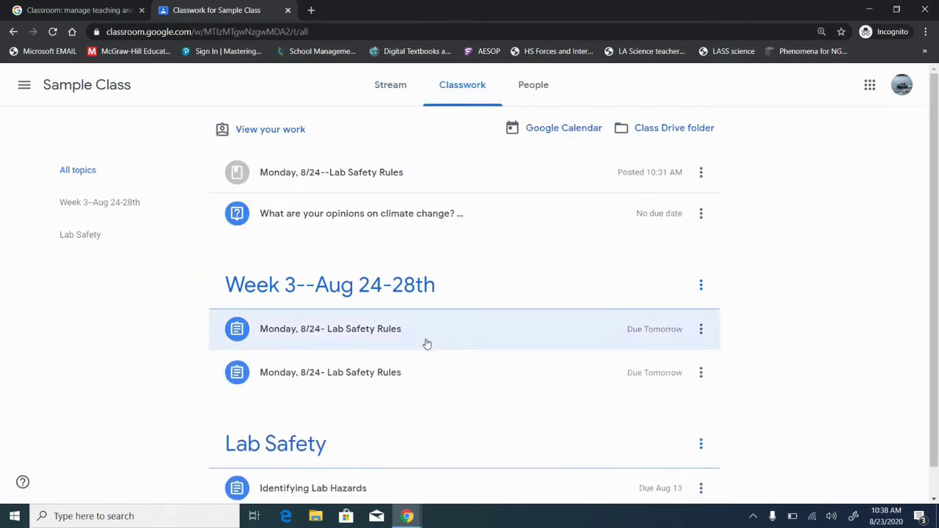
{"action": "left_click", "coordinate": [390, 372]}
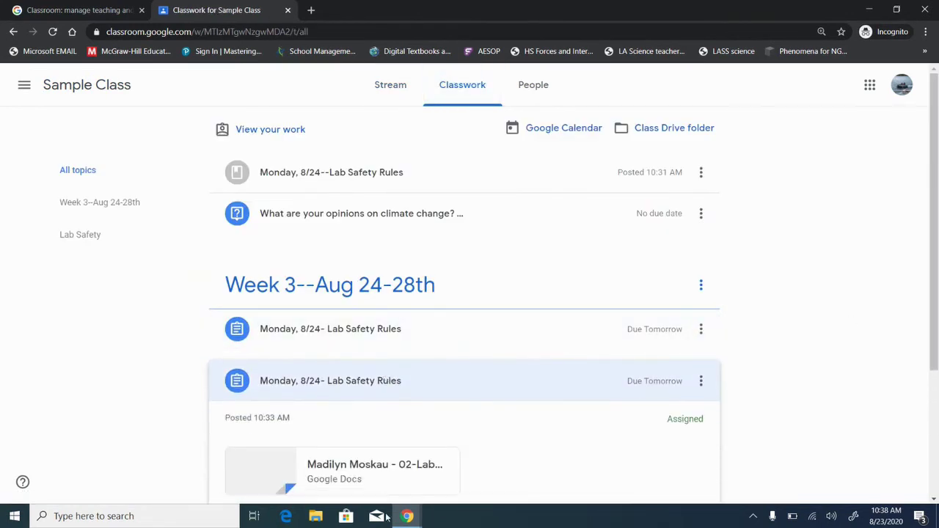
{"action": "scroll", "coordinate": [925, 306], "scroll_direction": "down", "scroll_amount": 2}
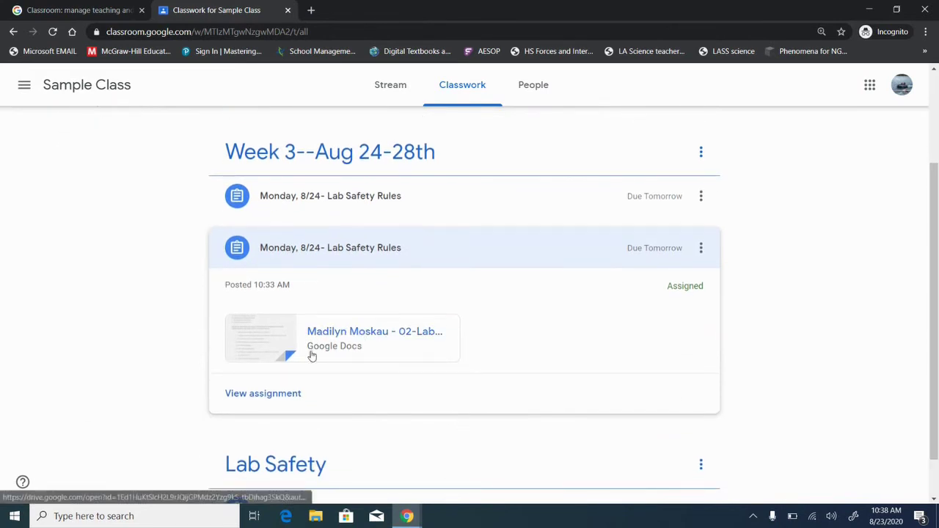
{"action": "left_click", "coordinate": [266, 394]}
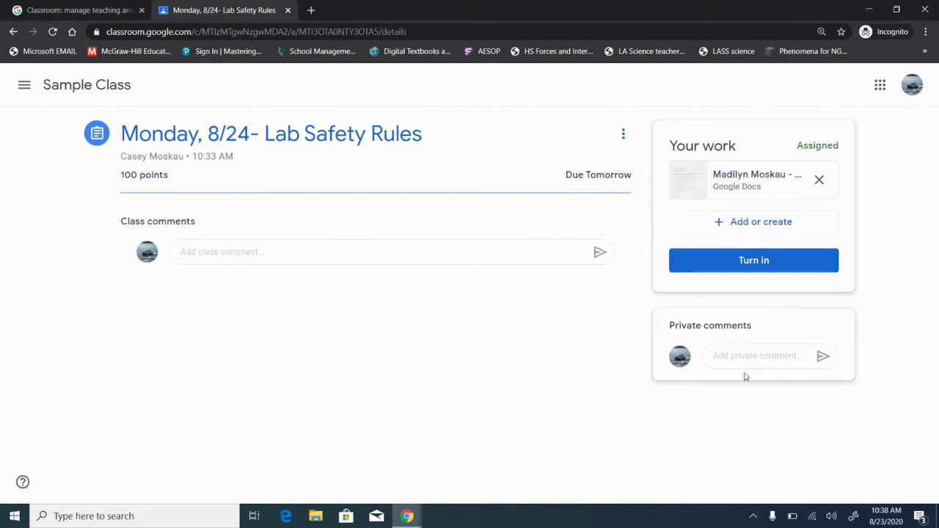
{"action": "left_click", "coordinate": [736, 179]}
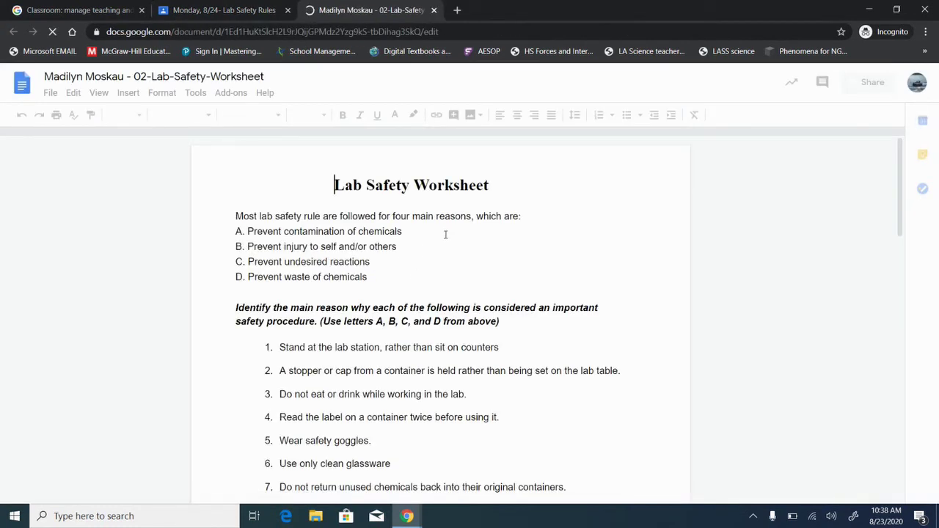
Step: Add the sample text "jfkldjslkfj dl;s k" after reason A in the student's worksheet copy, and close the document
{"action": "left_click", "coordinate": [445, 233]}
{"action": "type", "text": "jfkld"}
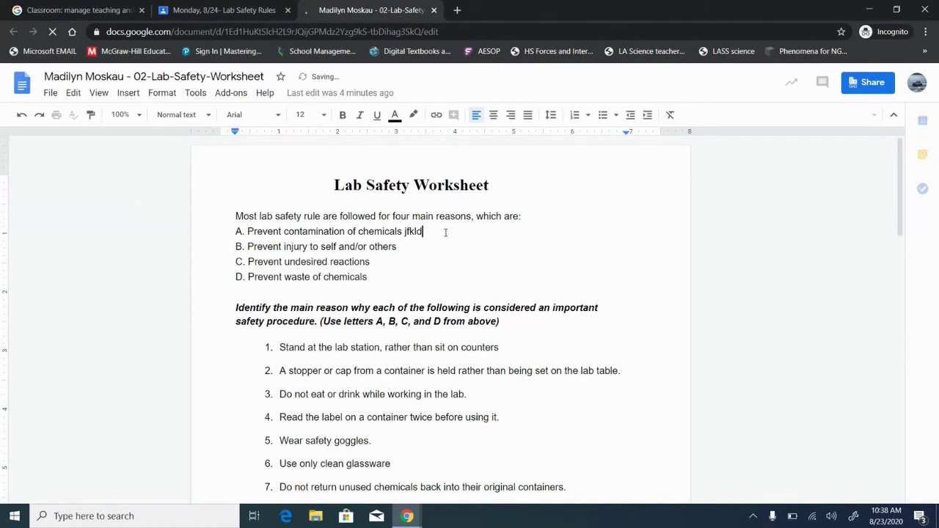
{"action": "type", "text": "jslkfj dl;s k"}
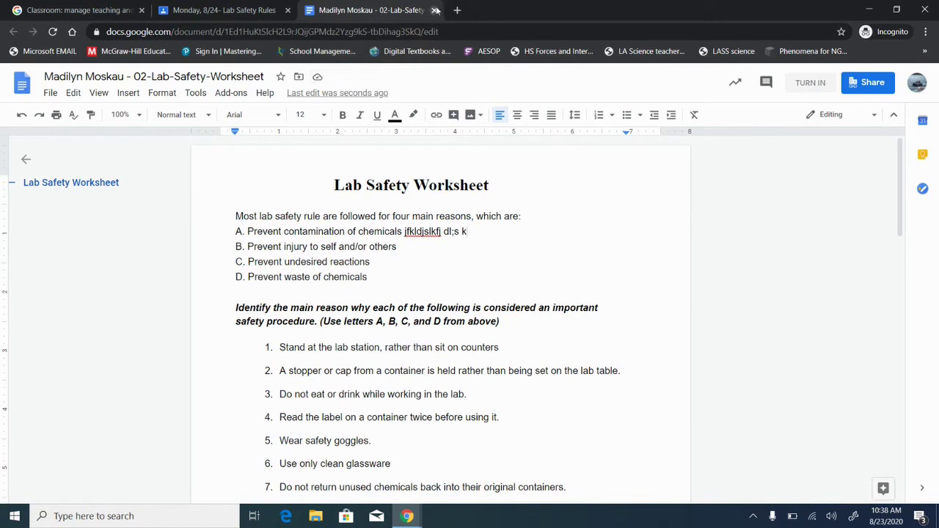
{"action": "left_click", "coordinate": [435, 10]}
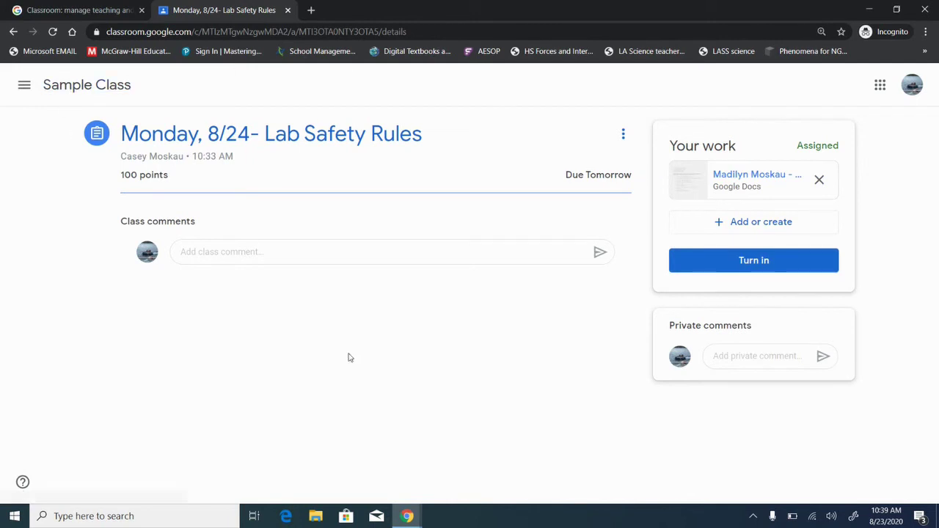
Step: Return to the student's Sample Class page and switch to the teacher's Classroom window
{"action": "left_click", "coordinate": [94, 89]}
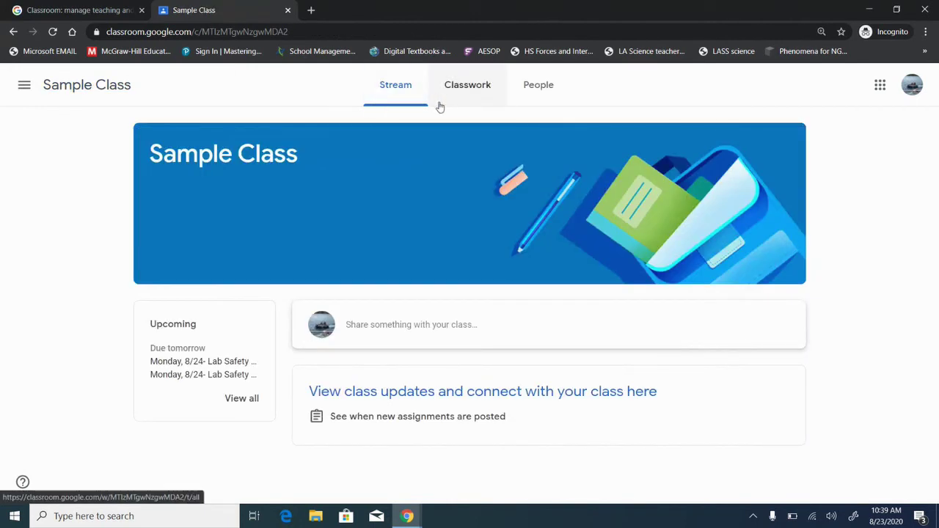
{"action": "mouse_move", "coordinate": [407, 517]}
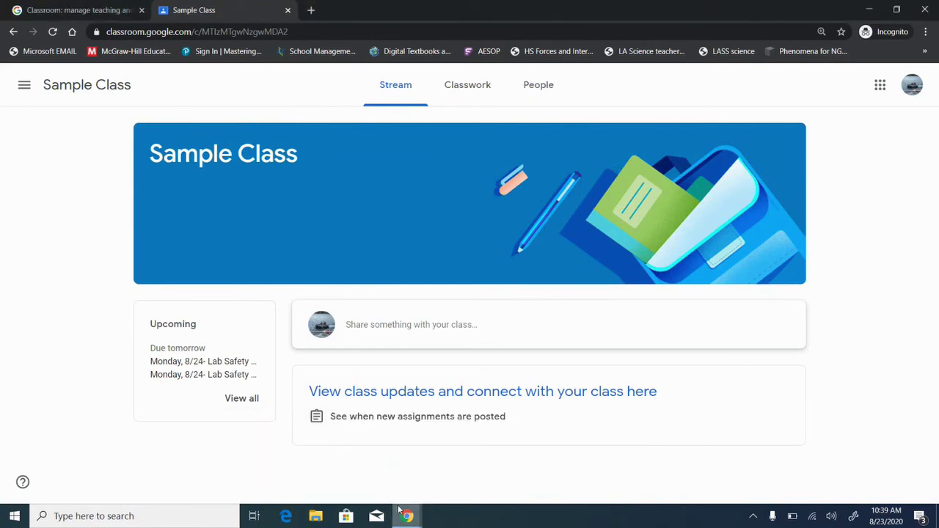
{"action": "left_click", "coordinate": [314, 467]}
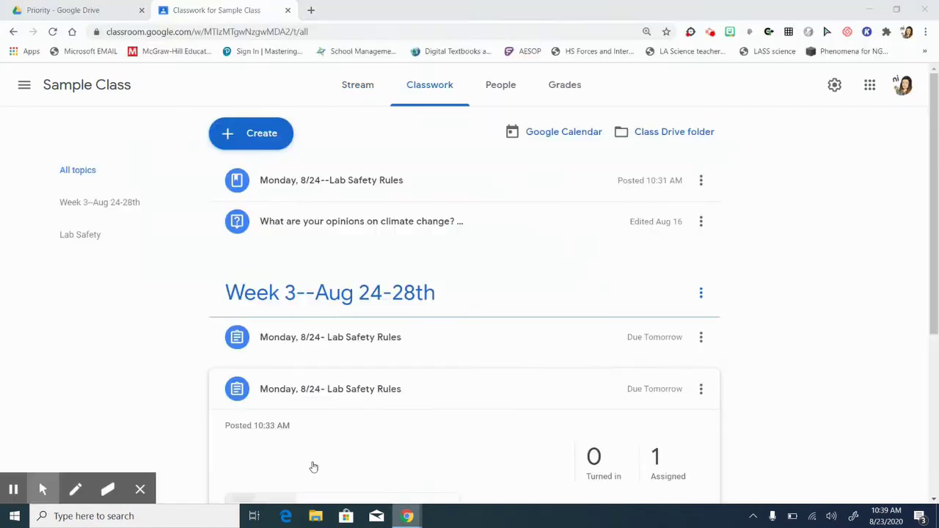
Step: Start a quiz assignment in Sample Class and discard the draft
{"action": "left_click", "coordinate": [263, 135]}
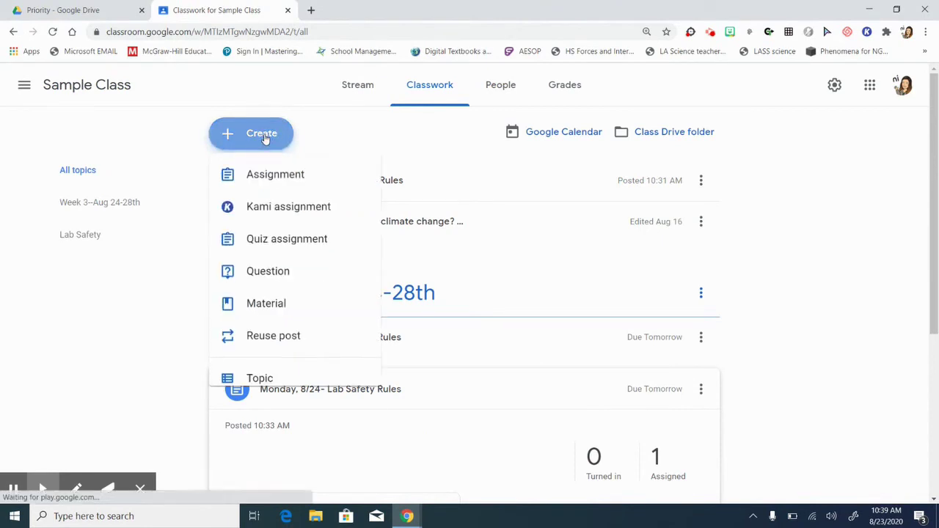
{"action": "left_click", "coordinate": [288, 246]}
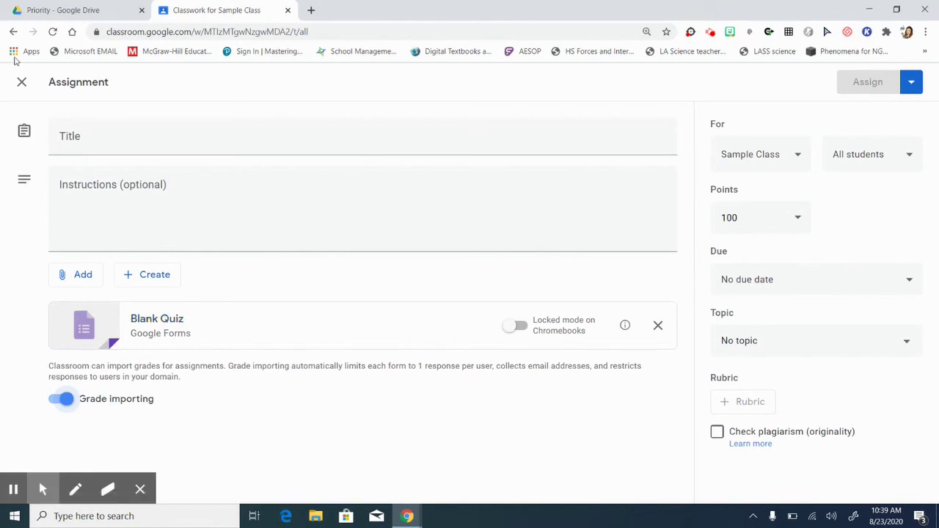
{"action": "left_click", "coordinate": [21, 82]}
Step: Start a regular assignment, attach the form "Empirical Formula Self-Check" from Google Drive, and discard the draft
{"action": "left_click", "coordinate": [259, 133]}
{"action": "left_click", "coordinate": [262, 179]}
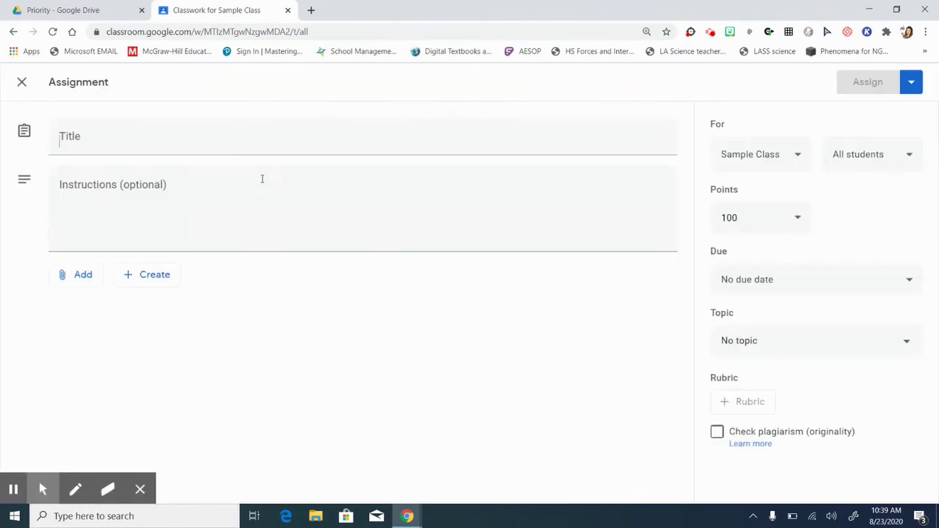
{"action": "left_click", "coordinate": [74, 276]}
{"action": "left_click", "coordinate": [91, 302]}
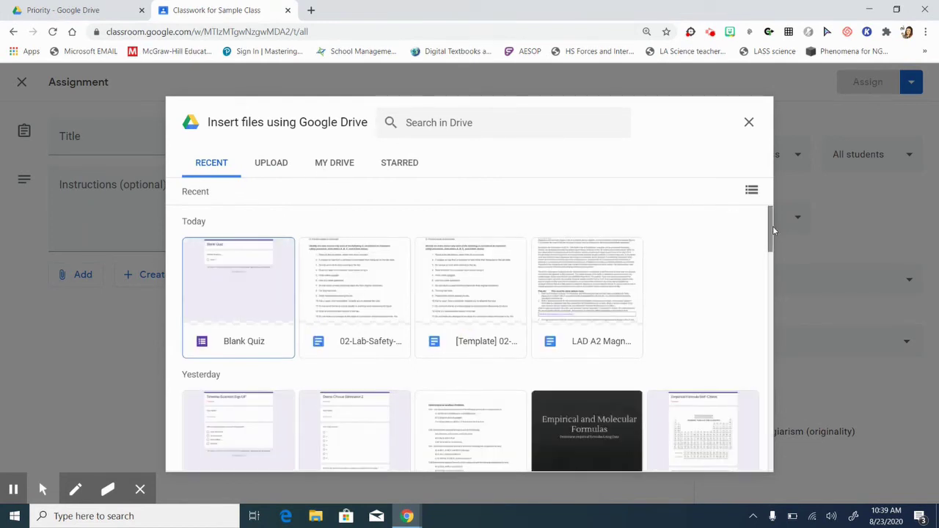
{"action": "left_click_drag", "start_coordinate": [773, 231], "coordinate": [775, 253]}
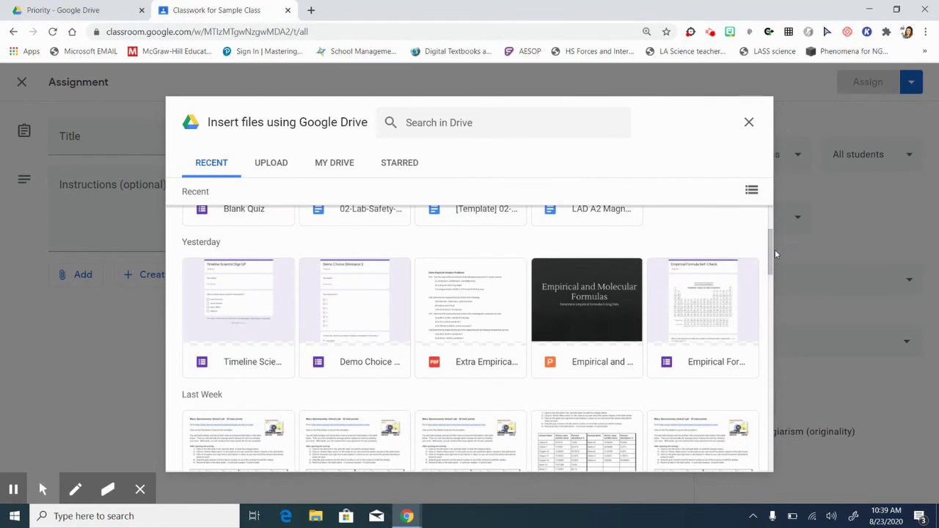
{"action": "double_click", "coordinate": [730, 293]}
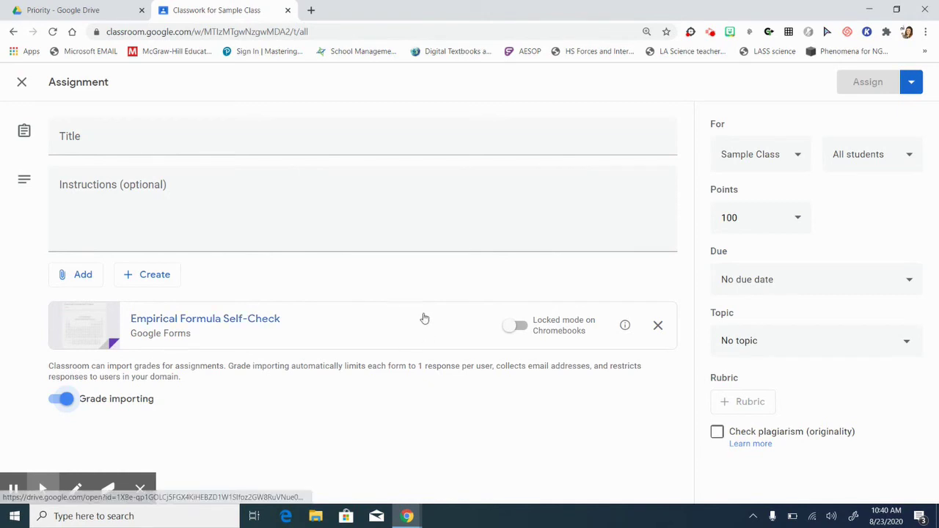
{"action": "left_click", "coordinate": [21, 84]}
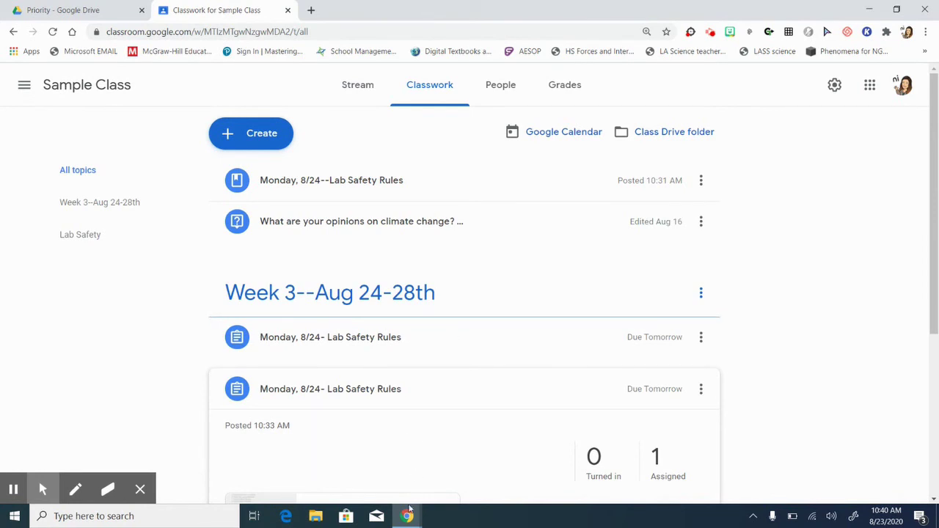
Step: Switch to the student's Classroom window and look through the Sample Class classwork list
{"action": "mouse_move", "coordinate": [408, 514]}
{"action": "left_click", "coordinate": [408, 480]}
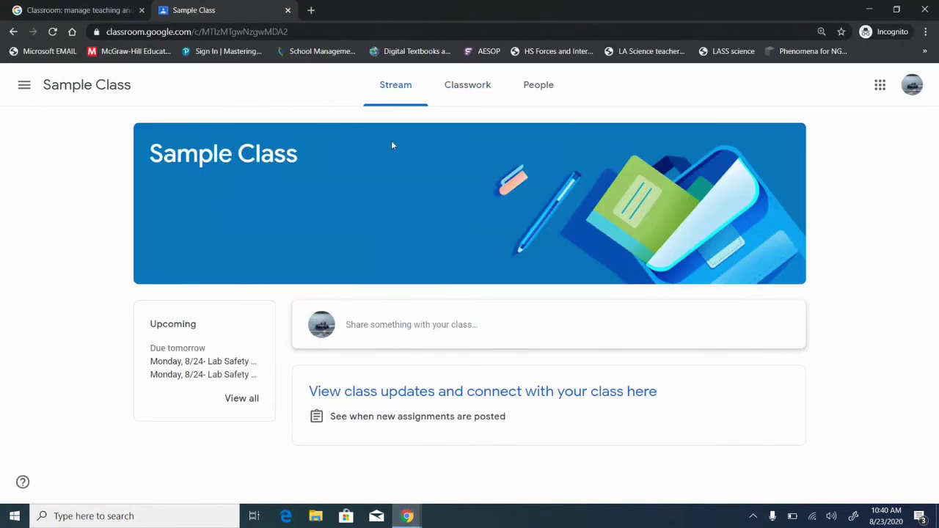
{"action": "left_click", "coordinate": [460, 84]}
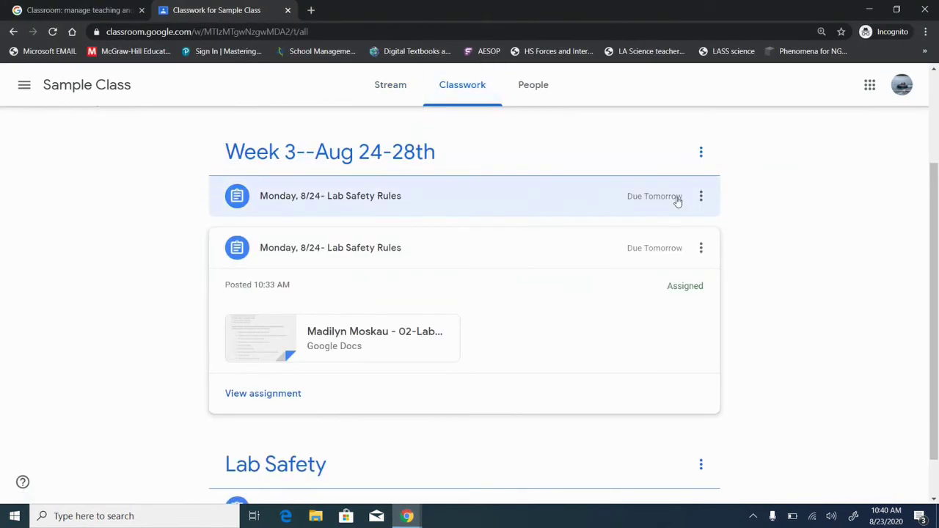
{"action": "left_click_drag", "start_coordinate": [930, 206], "coordinate": [938, 298]}
{"action": "scroll", "coordinate": [938, 297], "scroll_direction": "up", "scroll_amount": 3}
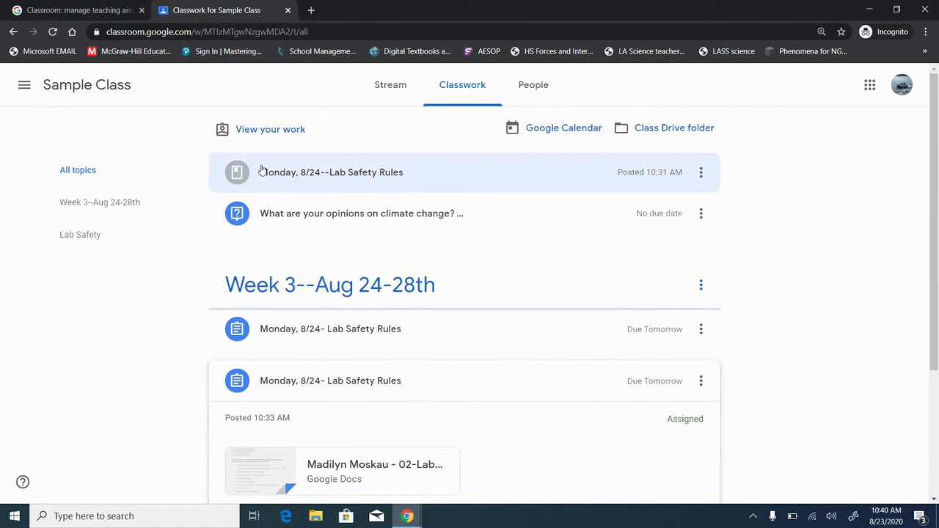
Step: View the details of the first "Monday, 8/24- Lab Safety Rules" assignment under Week 3 and check the student's options for adding or creating work
{"action": "left_click", "coordinate": [333, 336]}
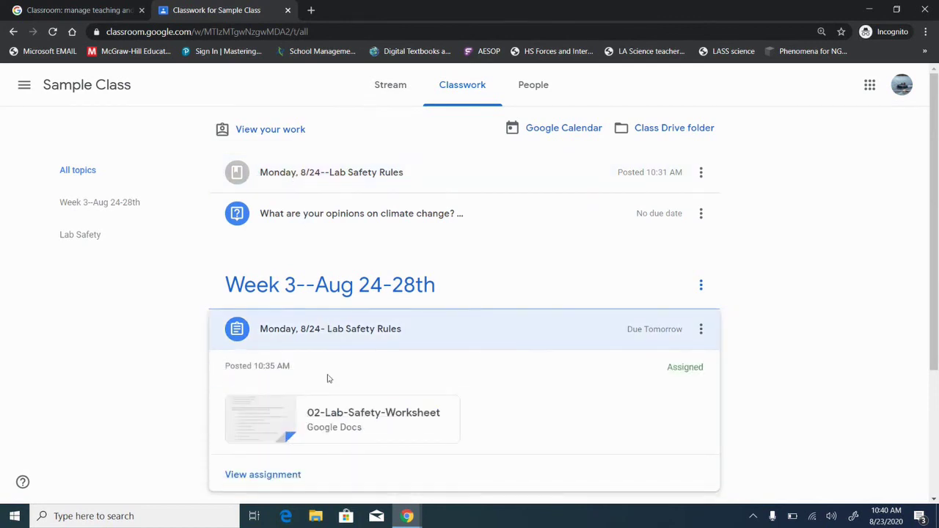
{"action": "left_click", "coordinate": [283, 477]}
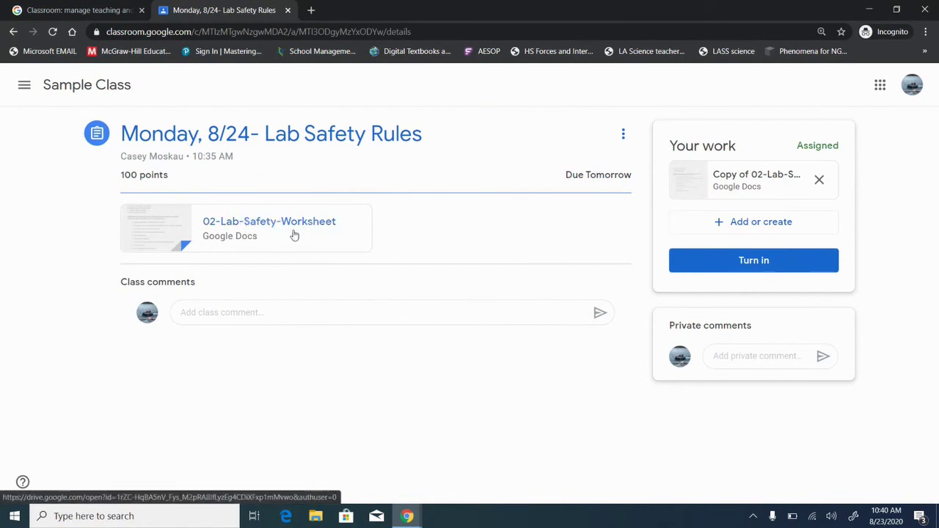
{"action": "left_click", "coordinate": [772, 230]}
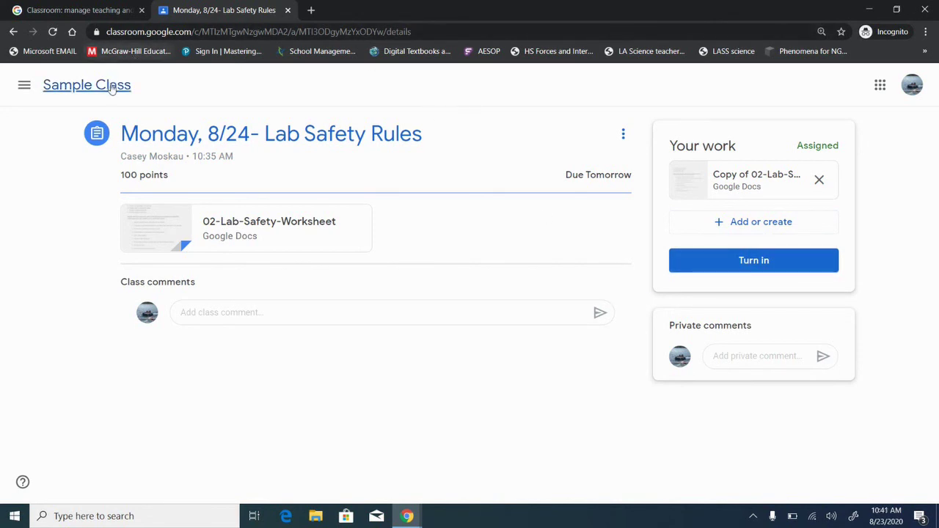
Step: Switch to the teacher's Classroom window and open the first "Monday, 8/24- Lab Safety Rules" assignment under Week 3 for editing
{"action": "mouse_move", "coordinate": [409, 518]}
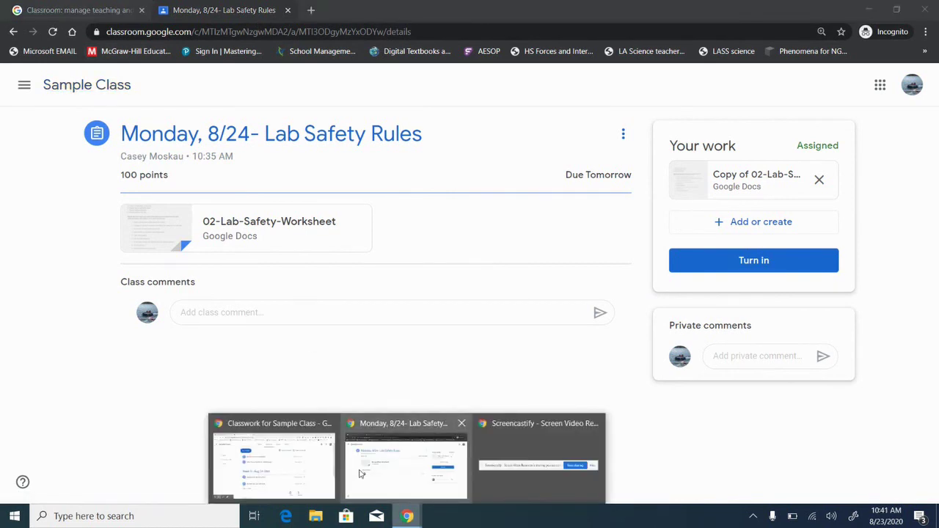
{"action": "left_click", "coordinate": [275, 464]}
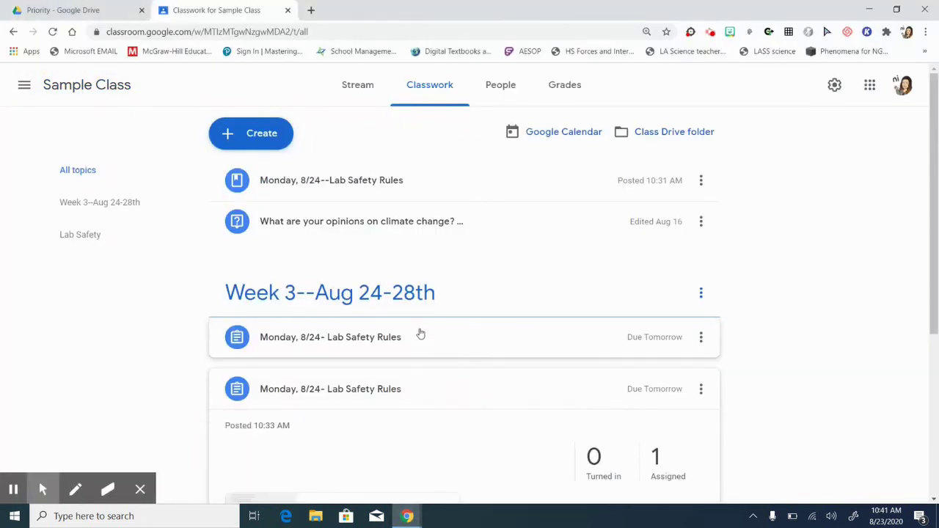
{"action": "left_click", "coordinate": [349, 340]}
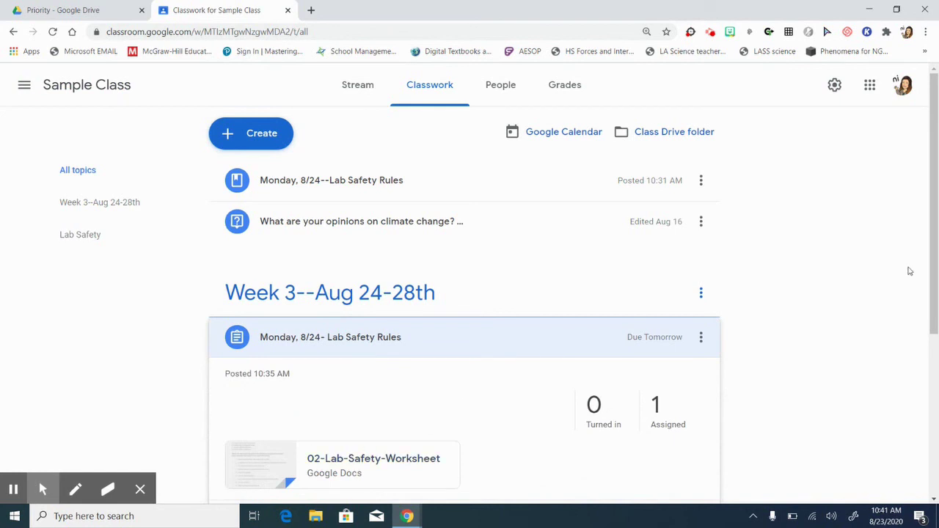
{"action": "scroll", "coordinate": [910, 272], "scroll_direction": "down", "scroll_amount": 2}
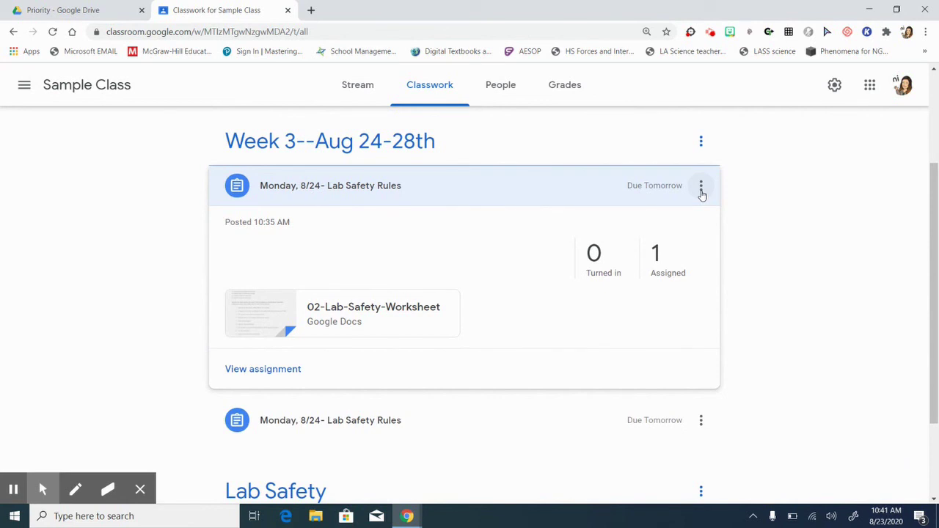
{"action": "left_click", "coordinate": [702, 190]}
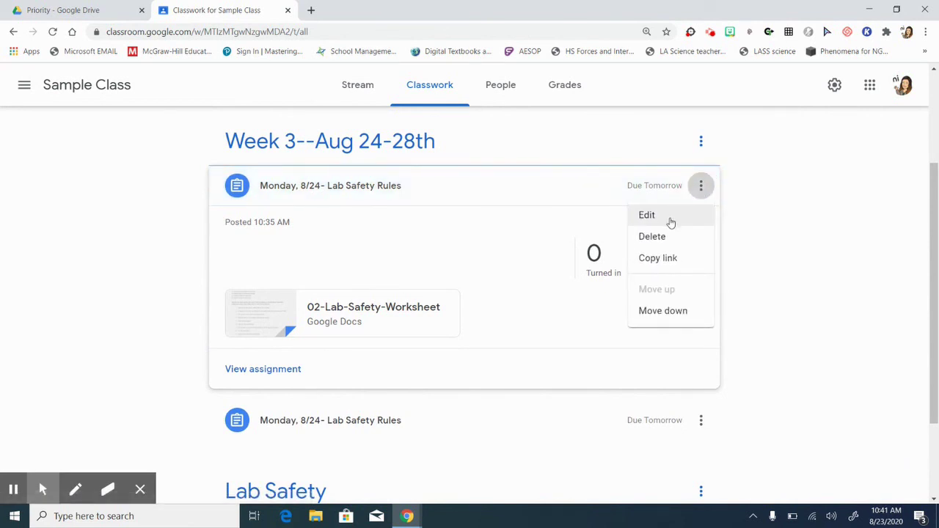
{"action": "left_click", "coordinate": [670, 220]}
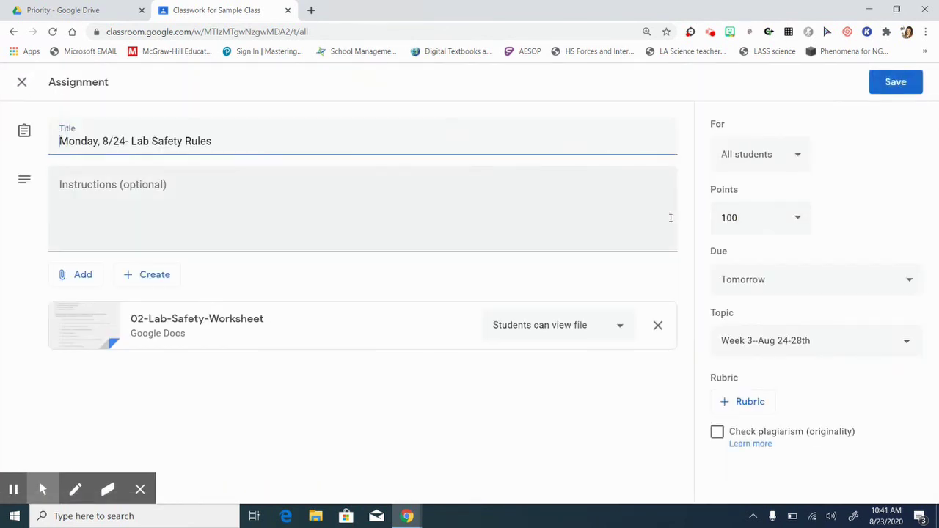
Step: Review the student access options of the attached 02-Lab-Safety-Worksheet and the assignment's instructions field without changing them
{"action": "left_click", "coordinate": [620, 328]}
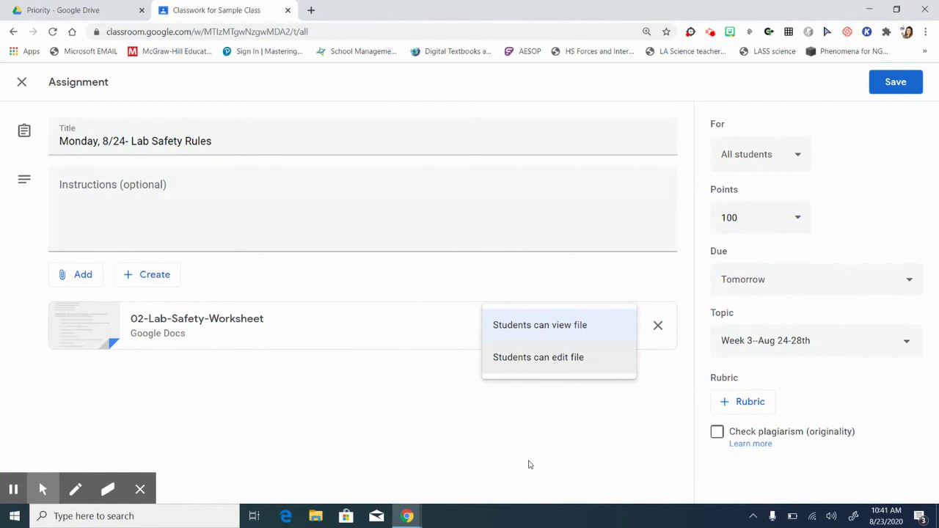
{"action": "left_click", "coordinate": [586, 416]}
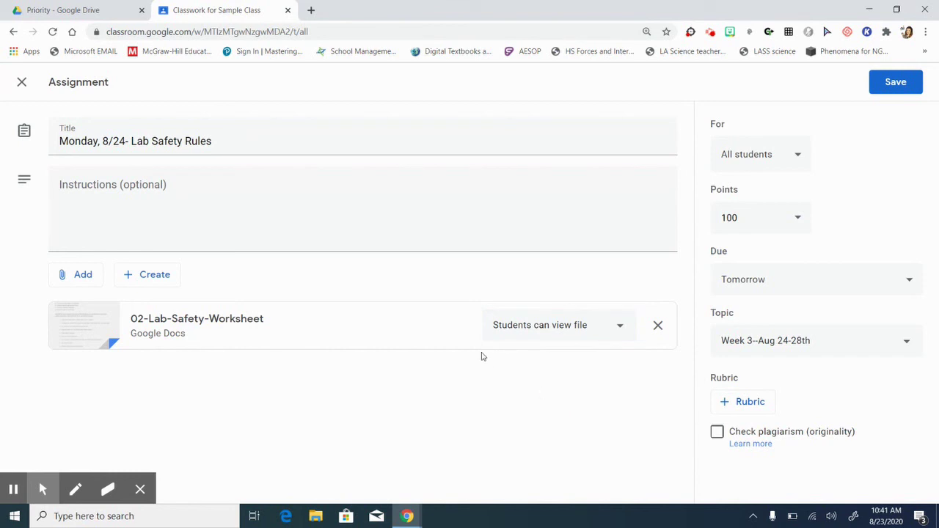
{"action": "left_click", "coordinate": [179, 184]}
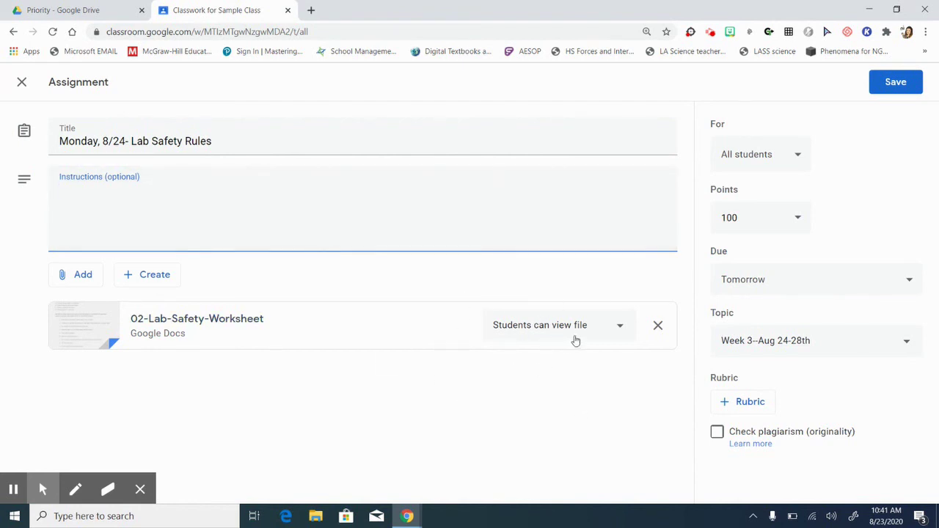
{"action": "left_click", "coordinate": [550, 430]}
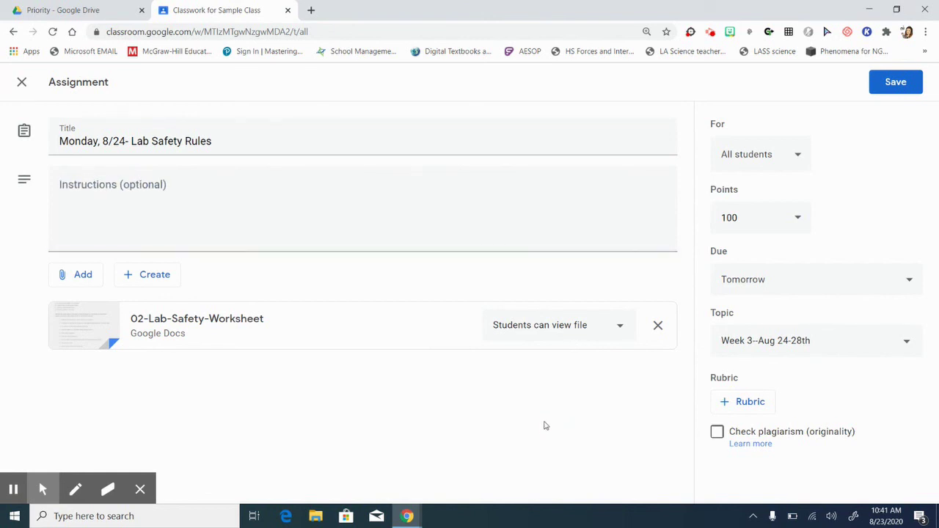